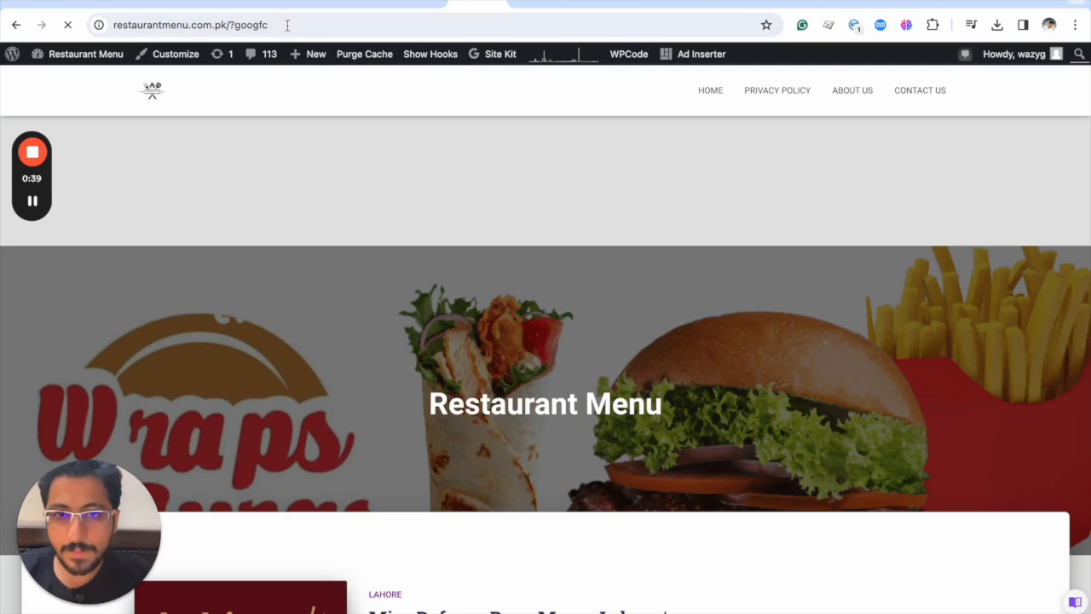
# List the page's ad slots in the publisher console and search the page for "topheader".
pyautogui.moveTo(26, 183)
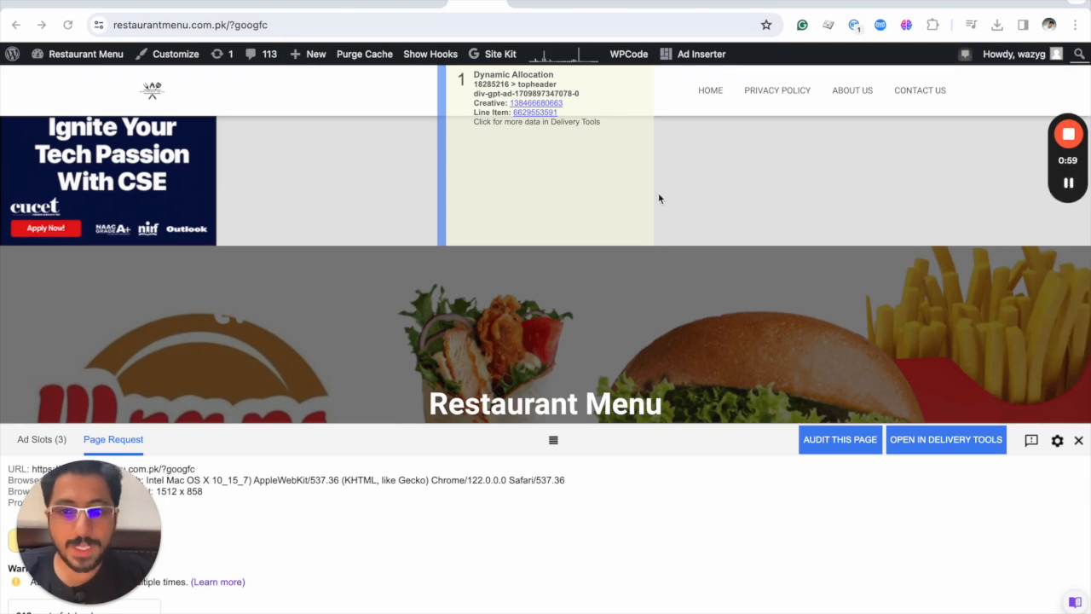
pyautogui.click(53, 447)
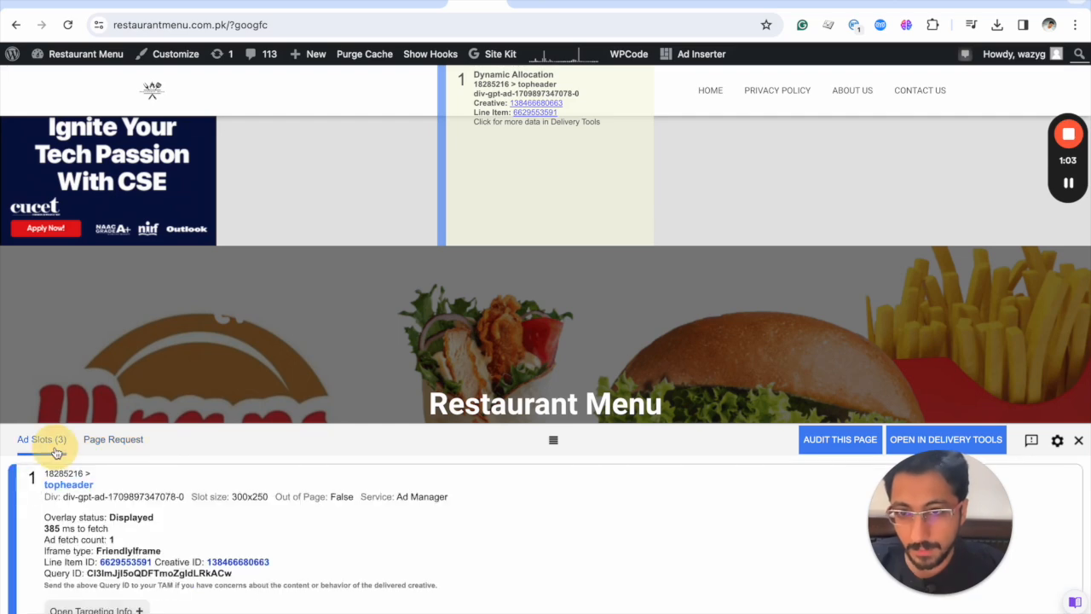
pyautogui.doubleClick(68, 485)
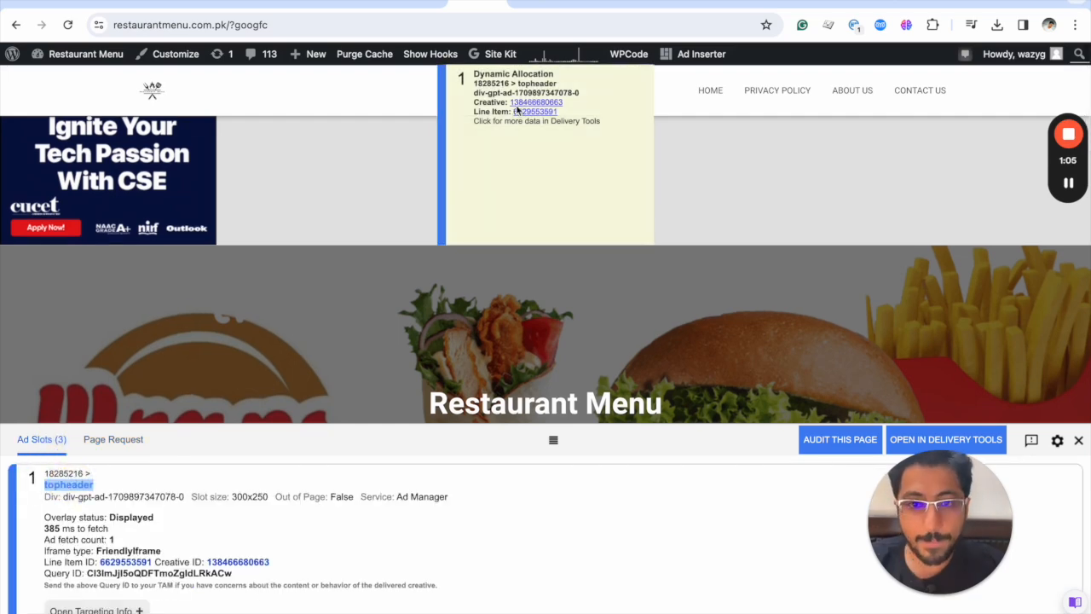
pyautogui.hotkey('ctrl', 'f')
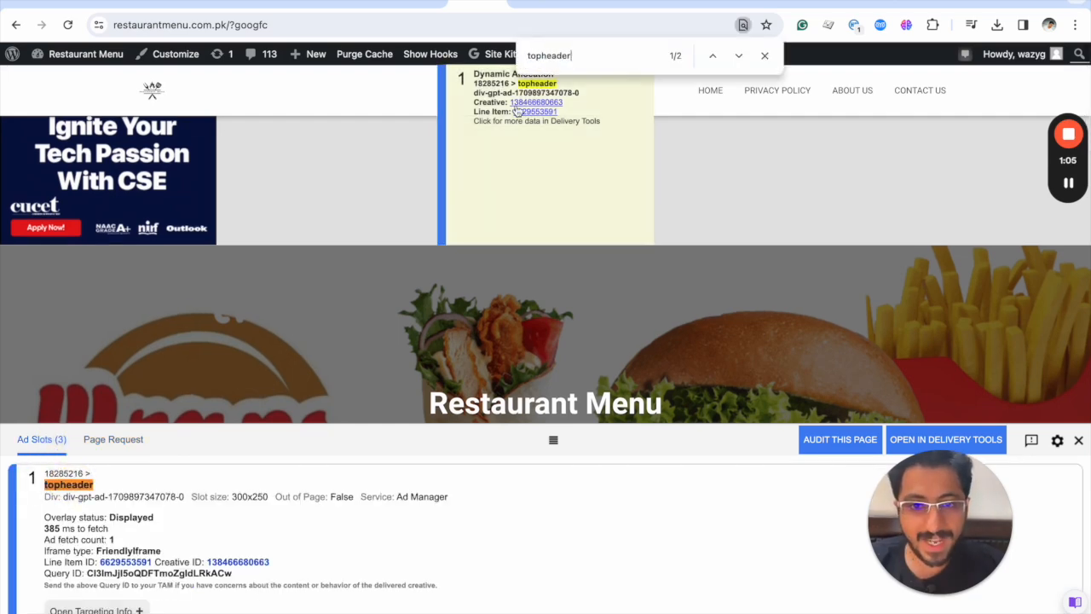
pyautogui.click(764, 56)
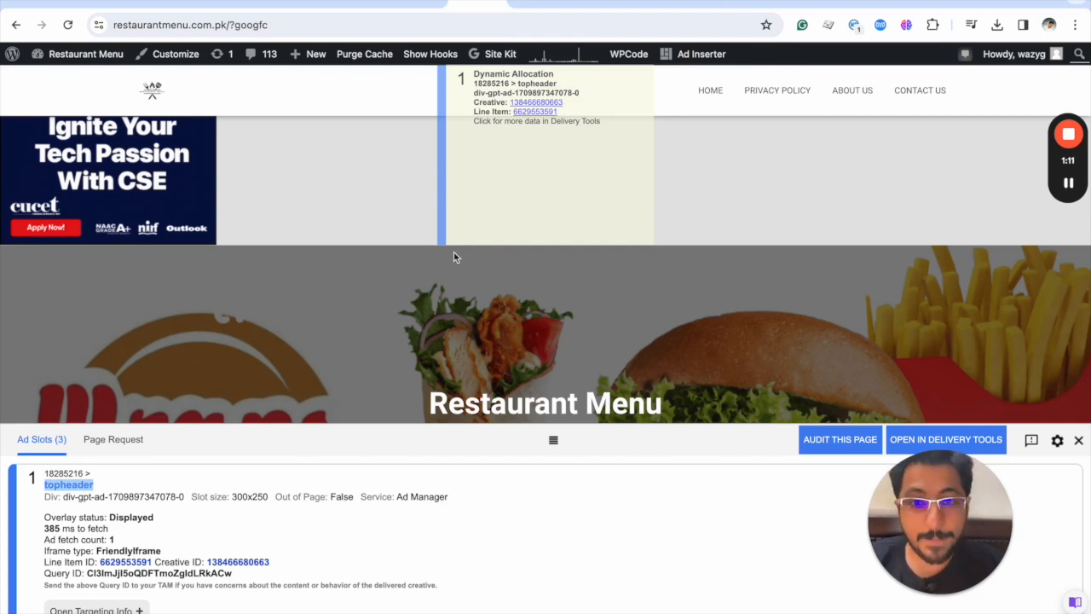
# Switch to the WordPress Global Header and Footer page and examine the existing topheader ad code in the Header.
pyautogui.click(419, 4)
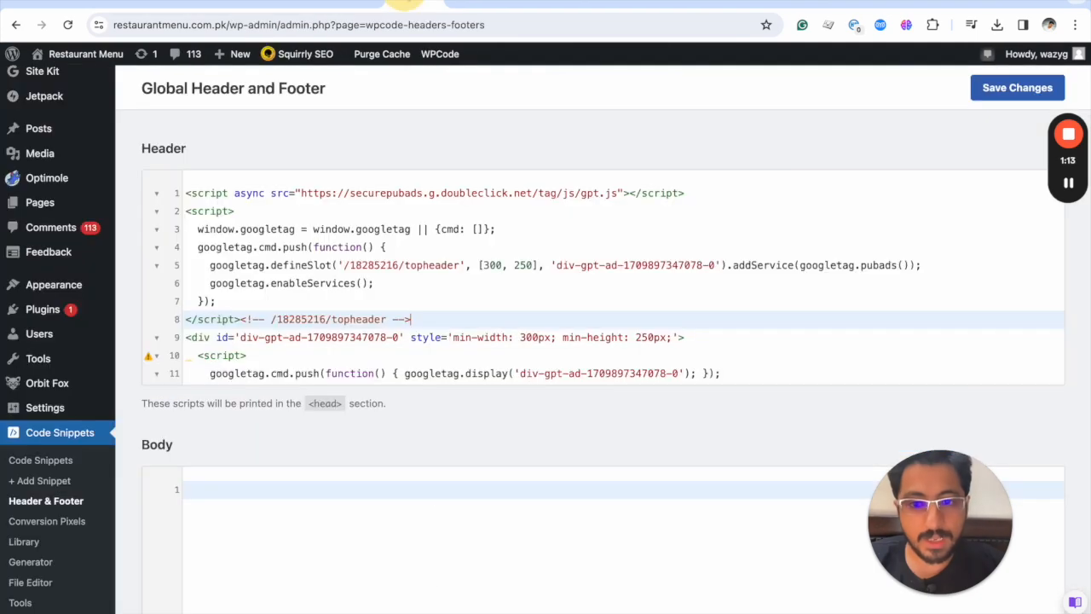
pyautogui.scroll(-1, 278, 304)
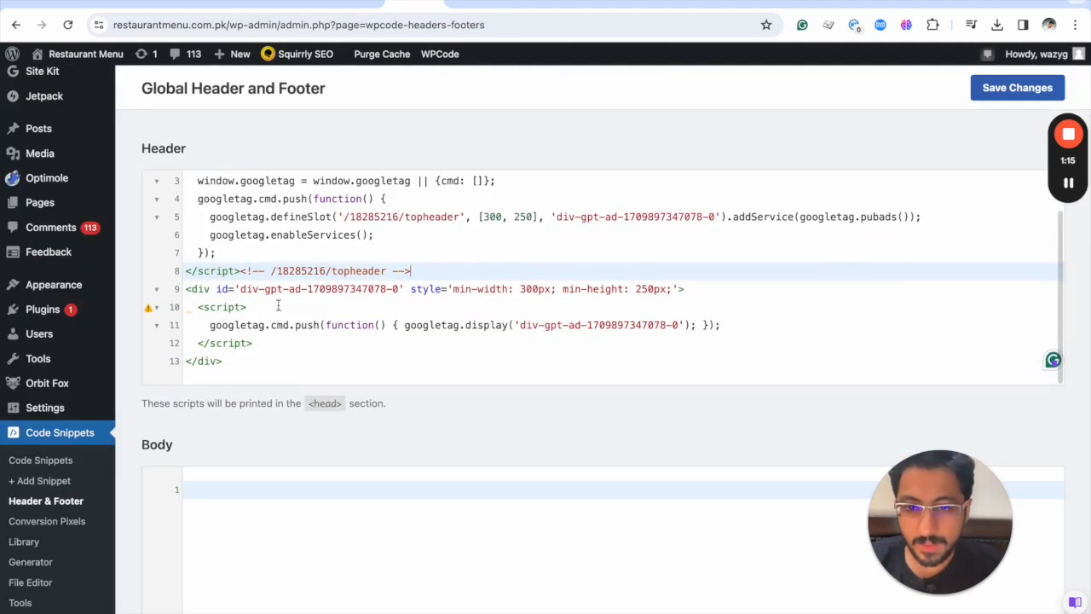
pyautogui.scroll(2, 278, 305)
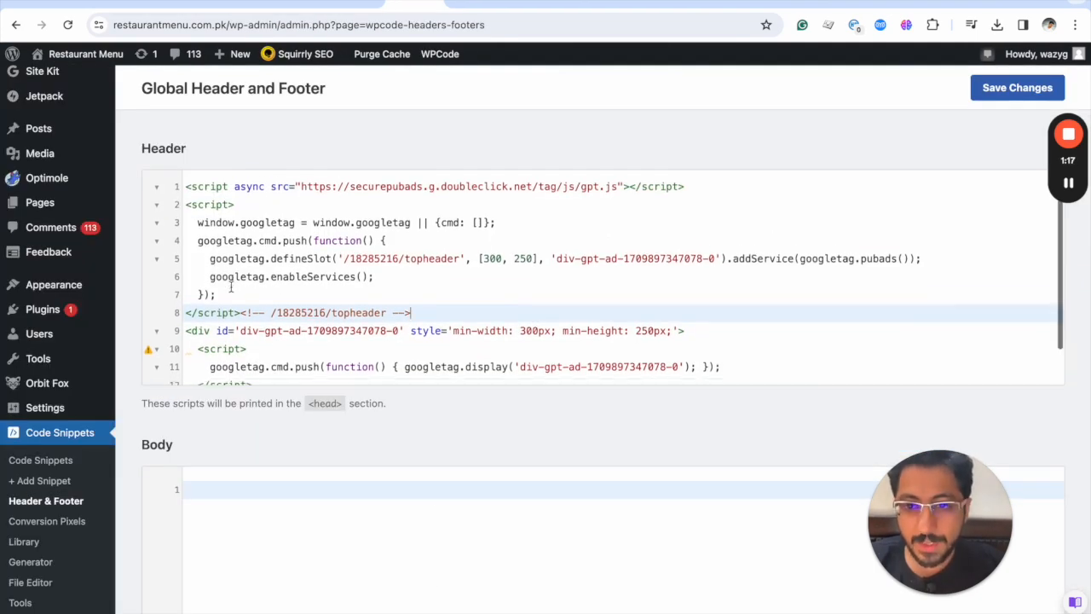
pyautogui.scroll(-1, 227, 285)
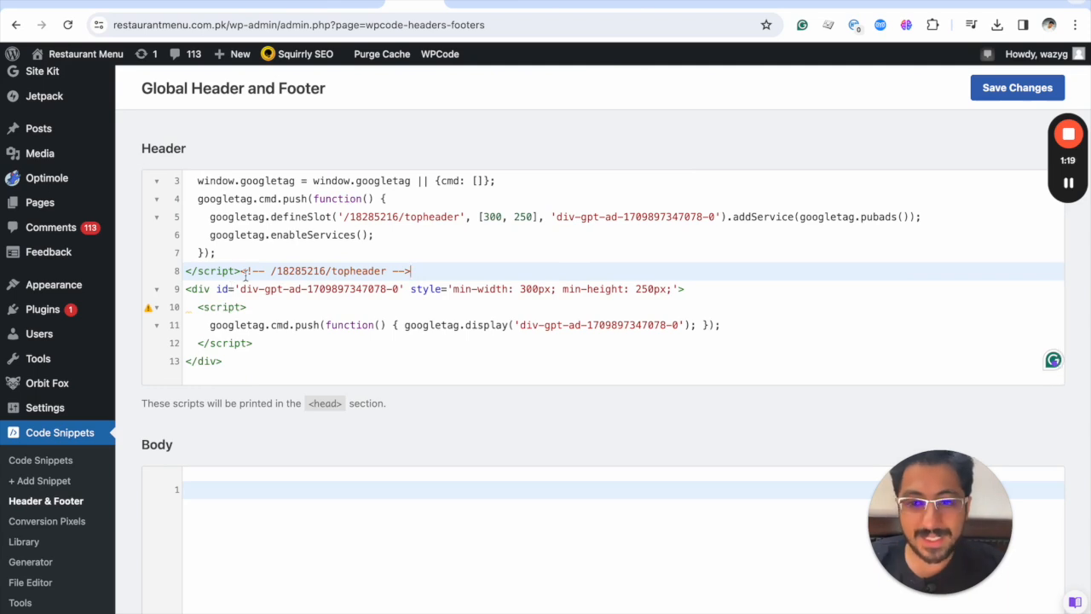
pyautogui.scroll(1, 244, 273)
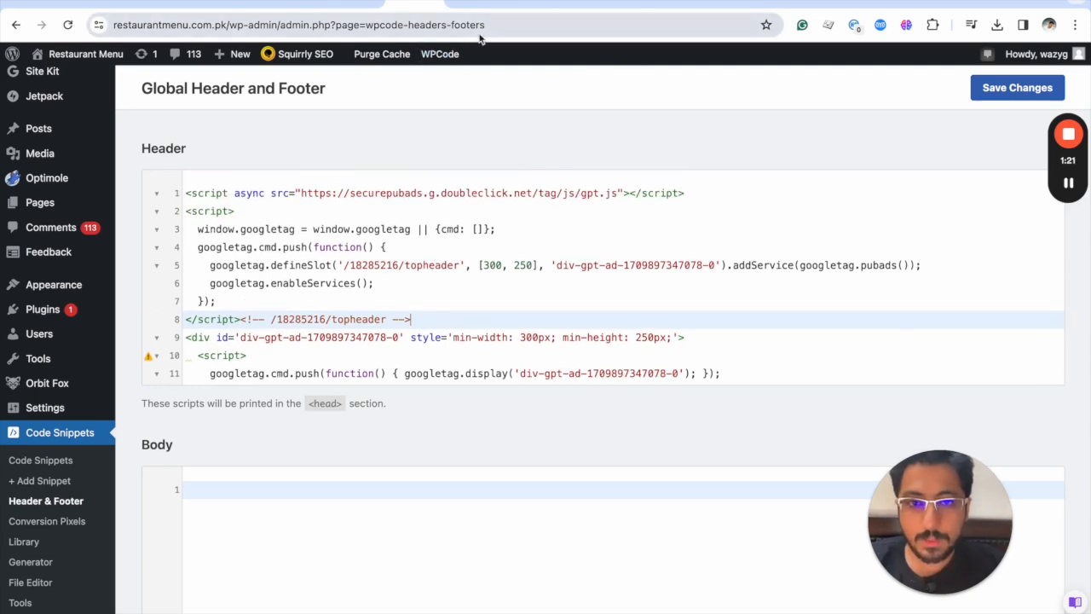
# Switch to the ChatGPT conversation and copy the combined script block that defines all the ad slots.
pyautogui.click(666, 4)
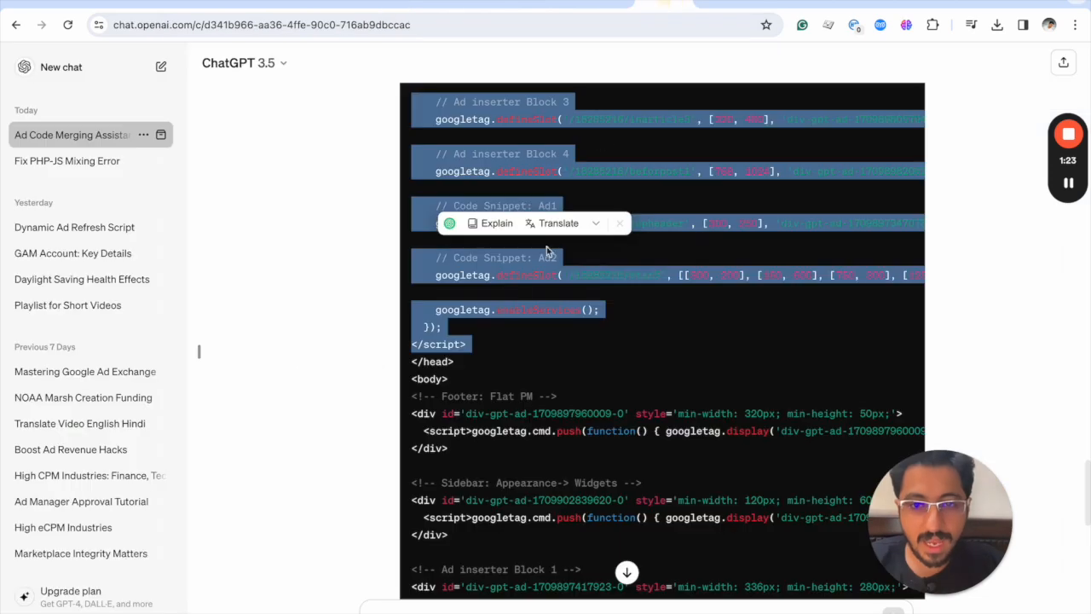
pyautogui.scroll(5, 522, 302)
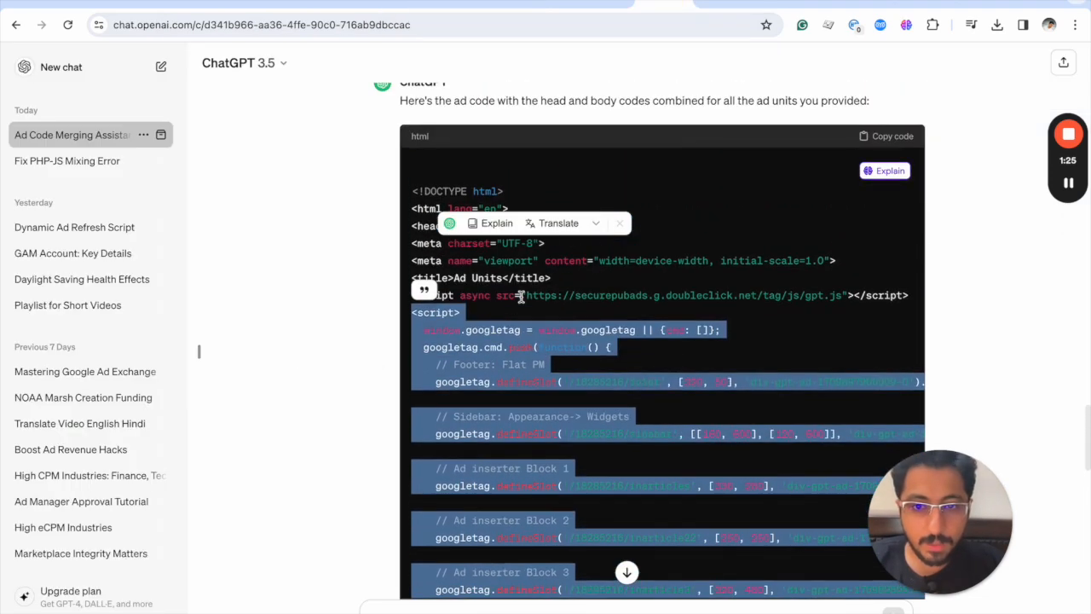
pyautogui.rightClick(446, 304)
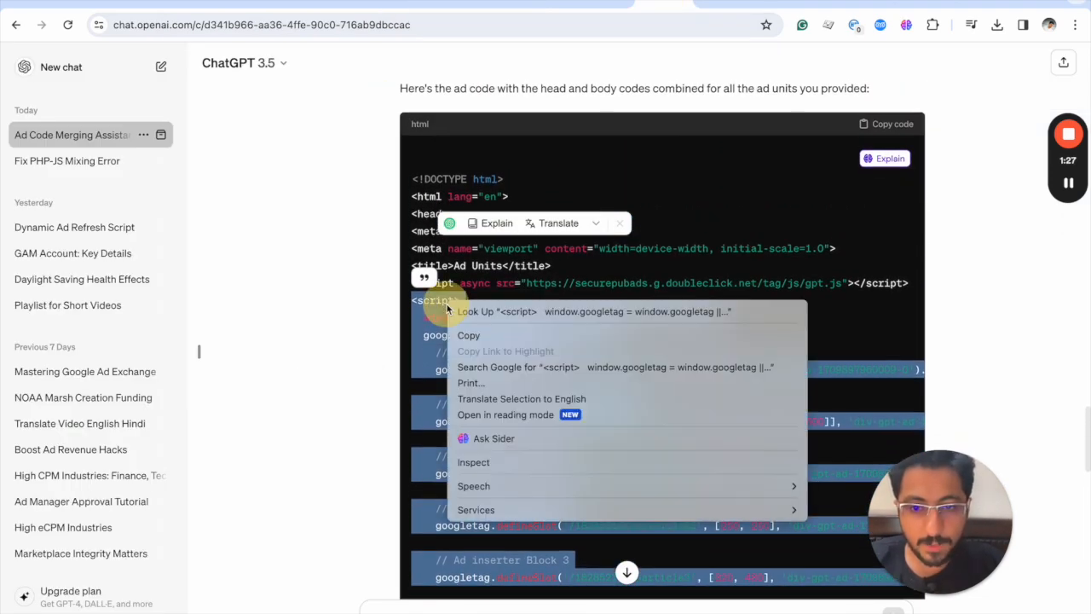
pyautogui.click(461, 334)
# Return to the WordPress Header code and insert several blank lines directly after the gpt.js script line.
pyautogui.click(478, 6)
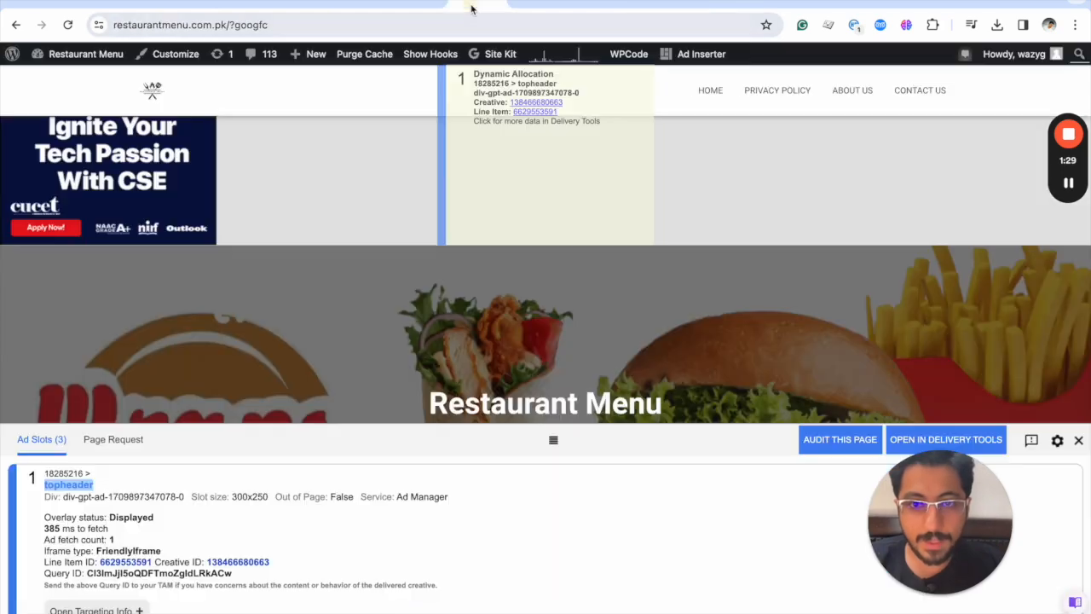
pyautogui.click(399, 3)
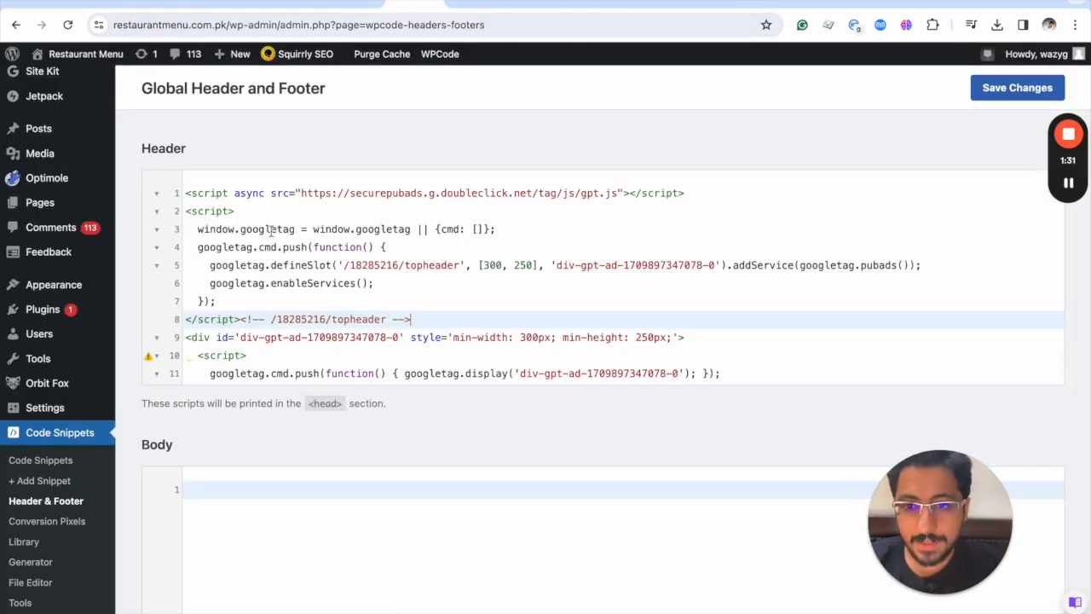
pyautogui.click(726, 195)
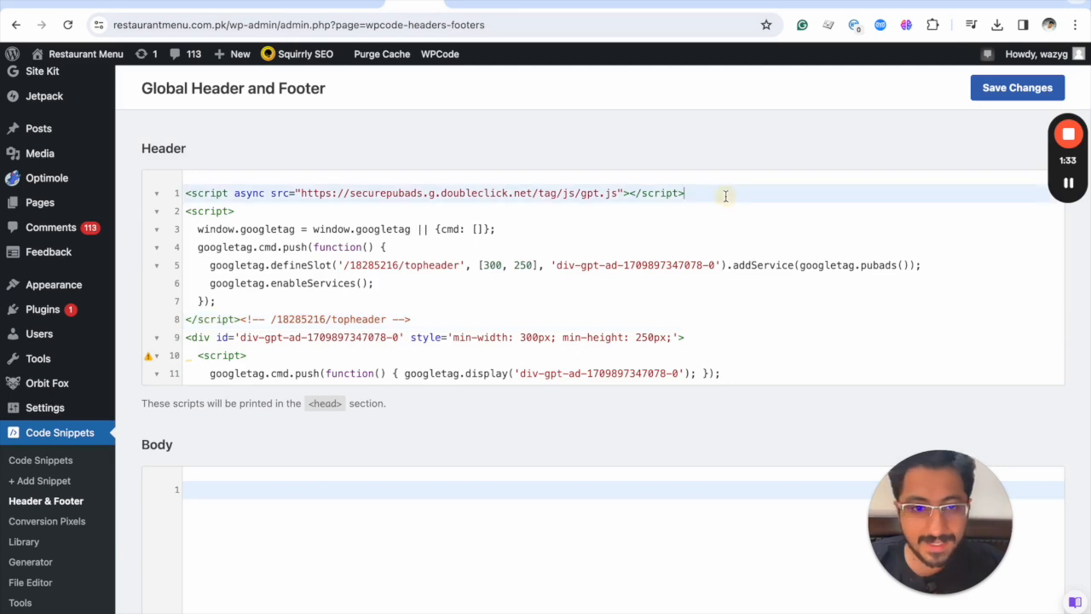
pyautogui.press('Return')
pyautogui.press('Return')
pyautogui.press('Return')
pyautogui.press('Return')
pyautogui.press('Return')
pyautogui.press('Return')
pyautogui.press('Return')
pyautogui.press('Return')
pyautogui.press('Return')
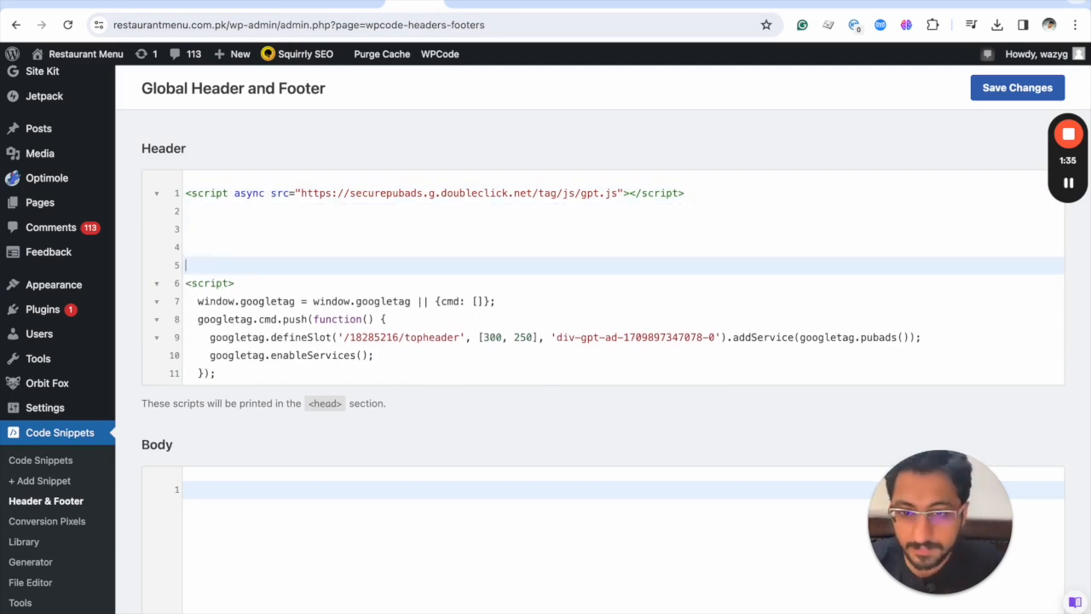
# Paste the copied combined slot script below the gpt.js line in the Header, separated from it by one blank line.
pyautogui.press('Up')
pyautogui.press('Up')
pyautogui.press('Up')
pyautogui.press('Up')
pyautogui.press('Up')
pyautogui.press('Up')
pyautogui.press('Up')
pyautogui.press('Up')
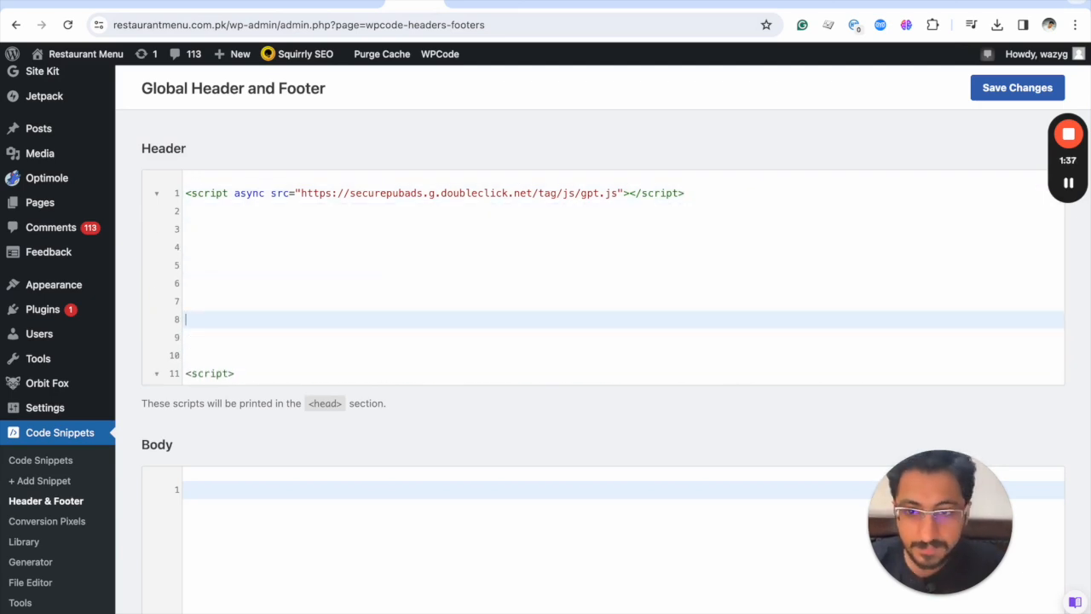
pyautogui.hotkey('ctrl', 'v')
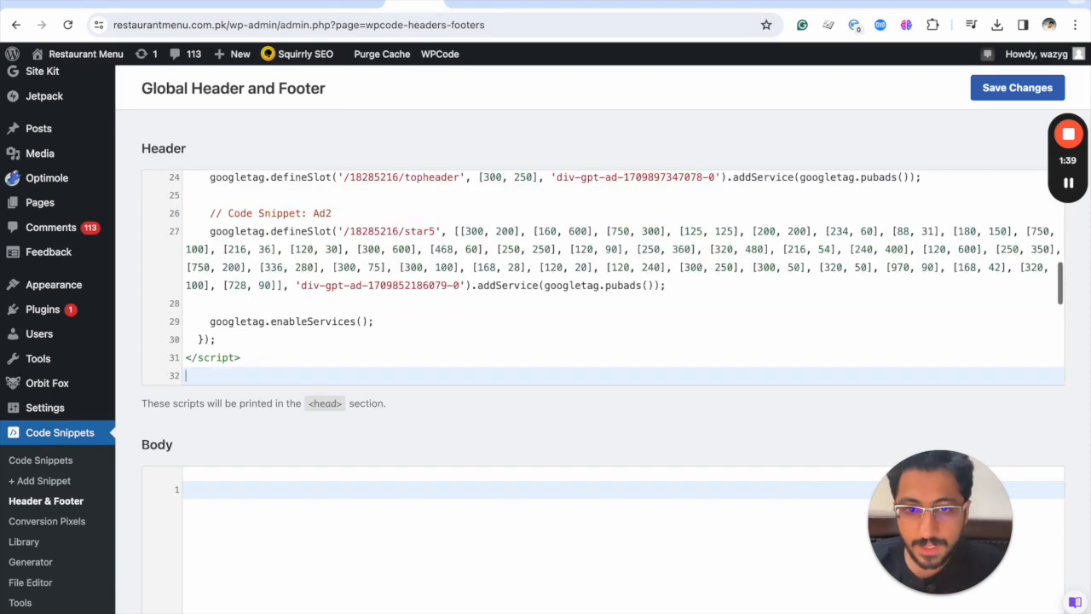
pyautogui.scroll(10, 551, 261)
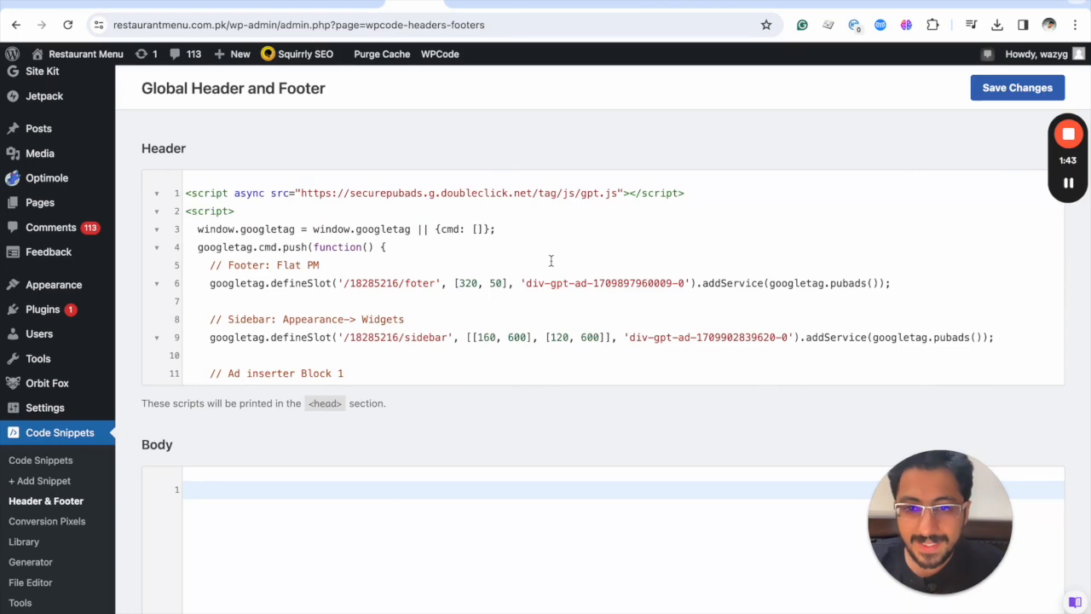
pyautogui.click(687, 193)
pyautogui.press('Return')
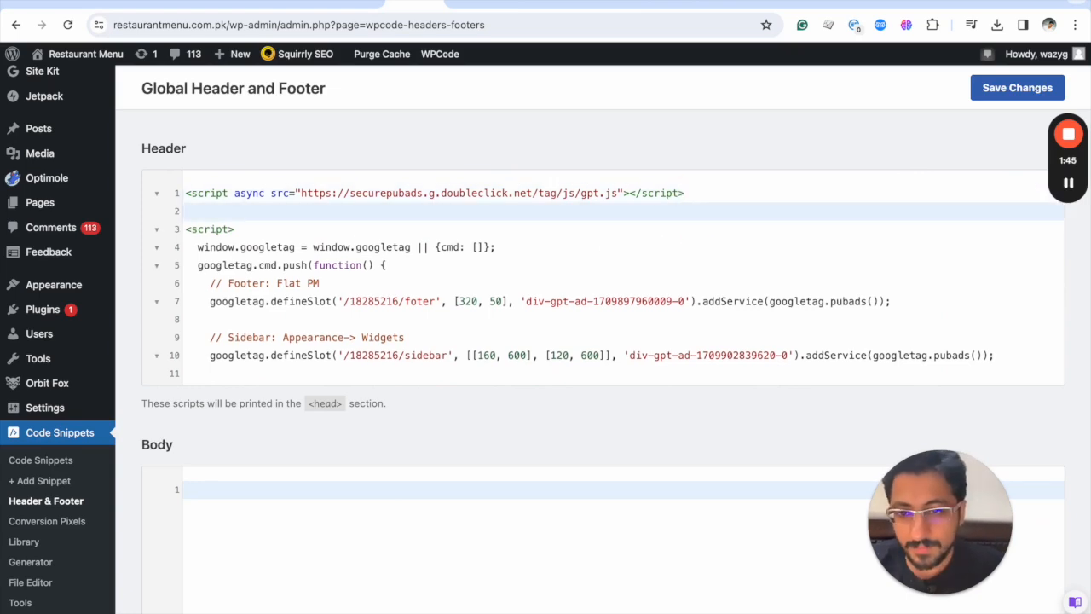
# Start an HTML comment with "<!--" on the line just above the old topheader-only script.
pyautogui.scroll(-10, 465, 303)
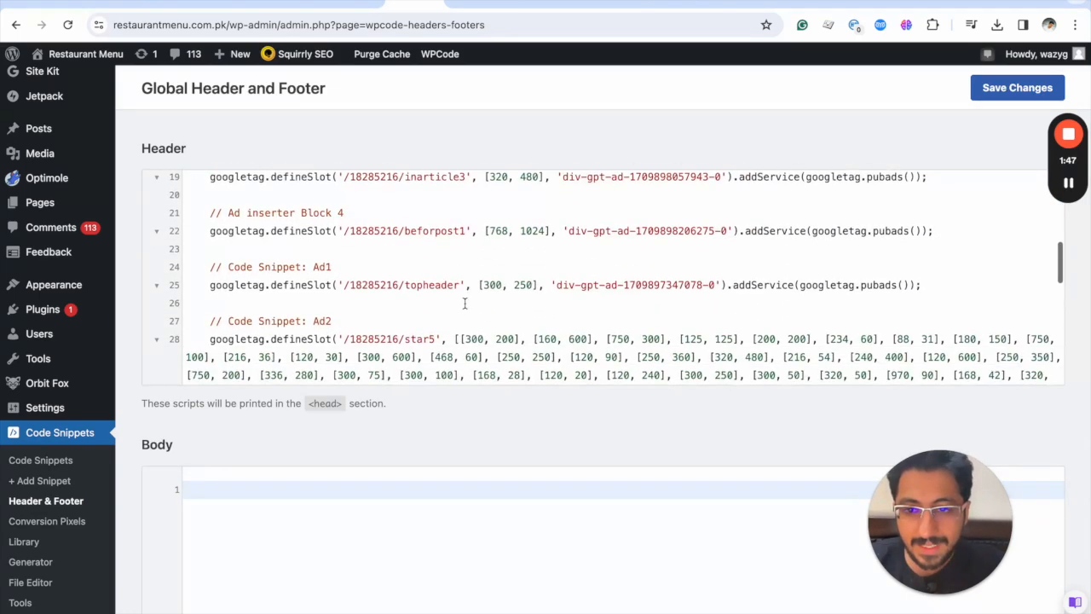
pyautogui.scroll(-5, 465, 304)
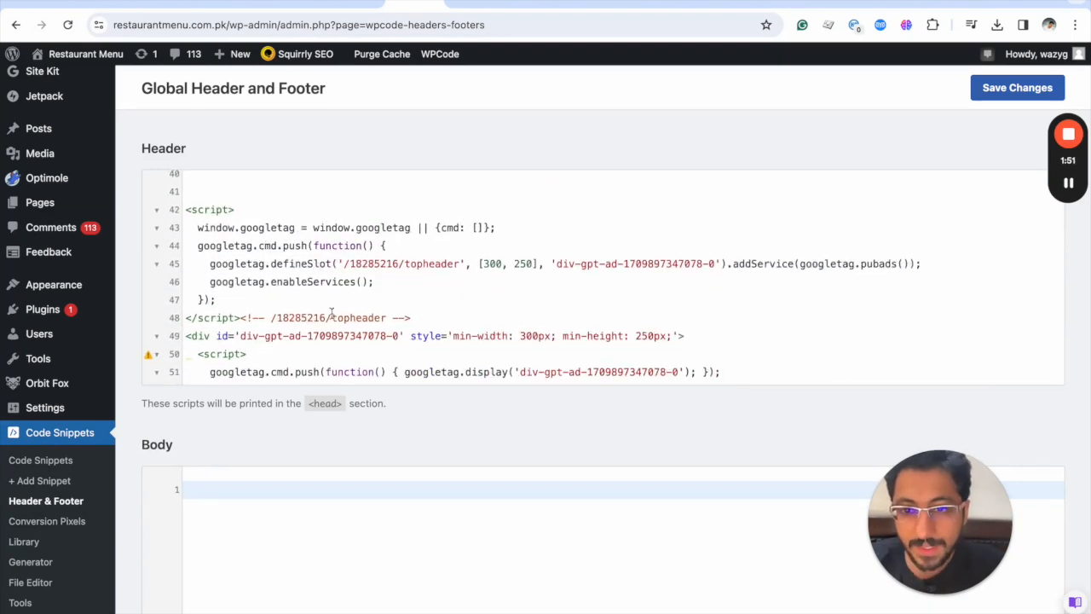
pyautogui.scroll(-1, 332, 312)
pyautogui.scroll(2, 332, 312)
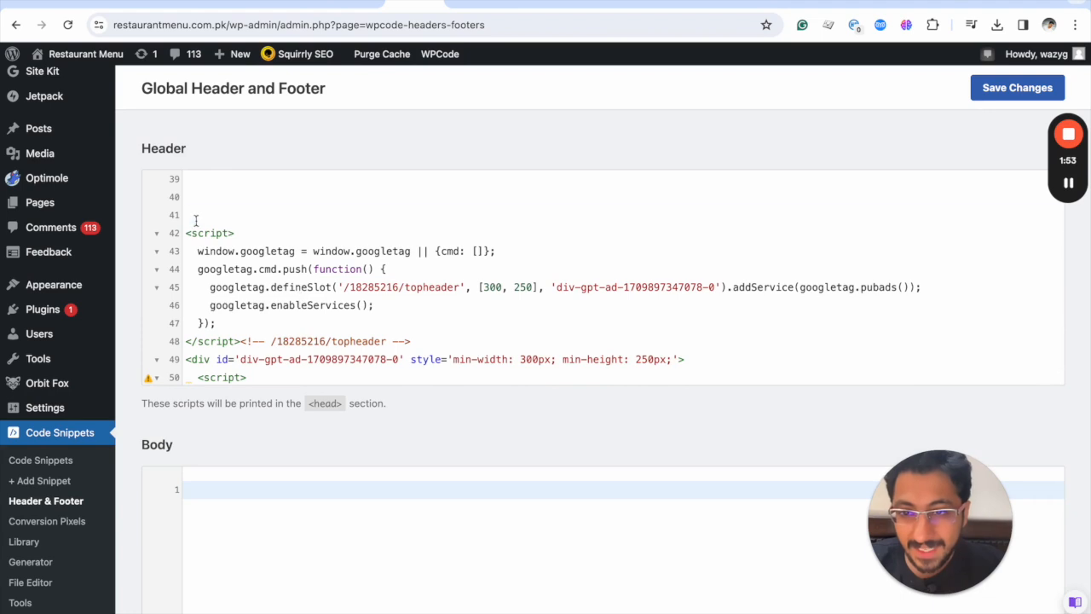
pyautogui.click(195, 220)
pyautogui.write('<!--')
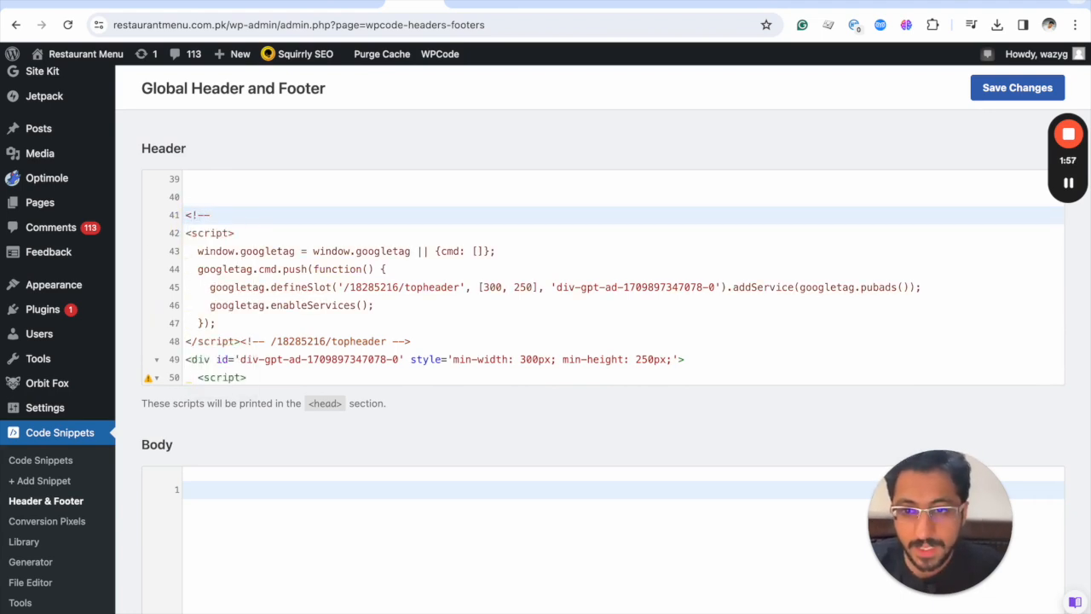
# End the comment with "-->" after the old script's closing tag and move the topheader label comment to its own line below.
pyautogui.press('Down')
pyautogui.press('Down')
pyautogui.press('Down')
pyautogui.press('Down')
pyautogui.press('Down')
pyautogui.press('Down')
pyautogui.press('Down')
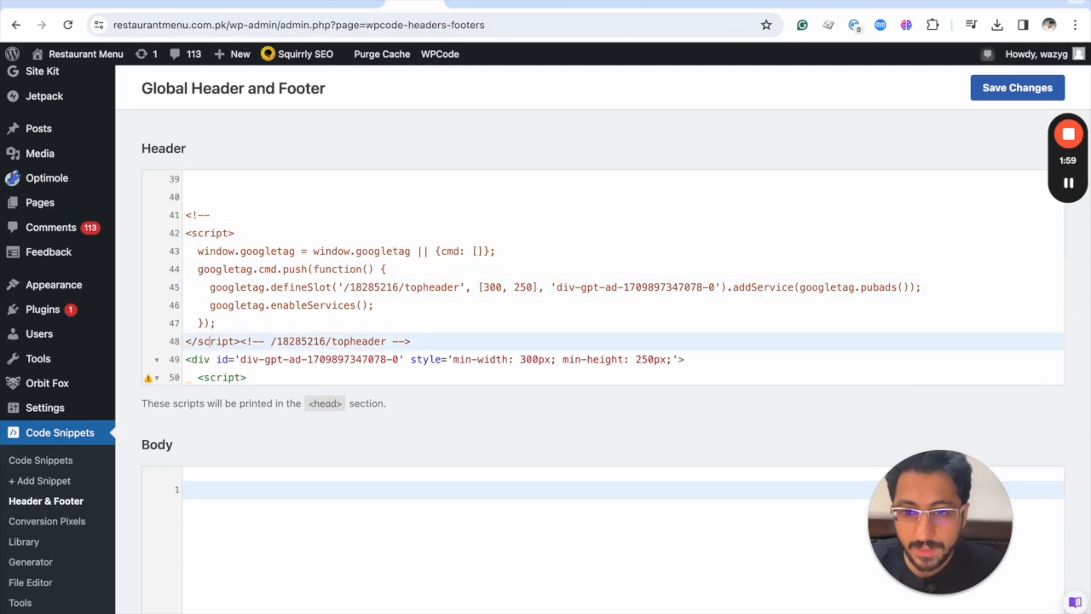
pyautogui.press('Up')
pyautogui.press('Down')
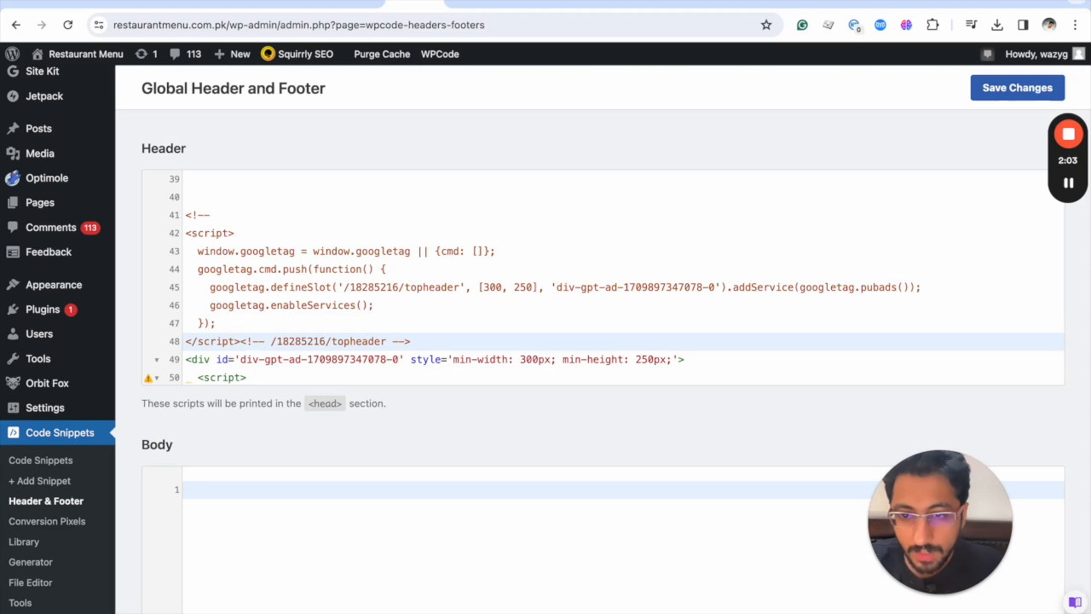
pyautogui.press('Return')
pyautogui.press('Return')
pyautogui.press('Return')
pyautogui.press('Up')
pyautogui.press('Up')
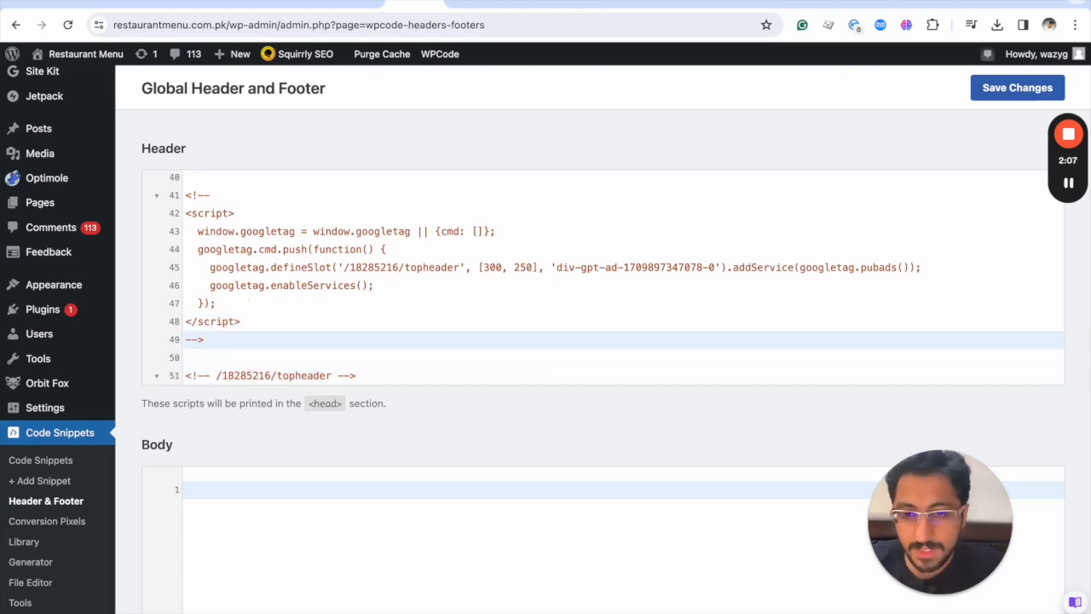
# Review the commented-out topheader script and the display div code that follows it in the Header.
pyautogui.scroll(-2, 272, 207)
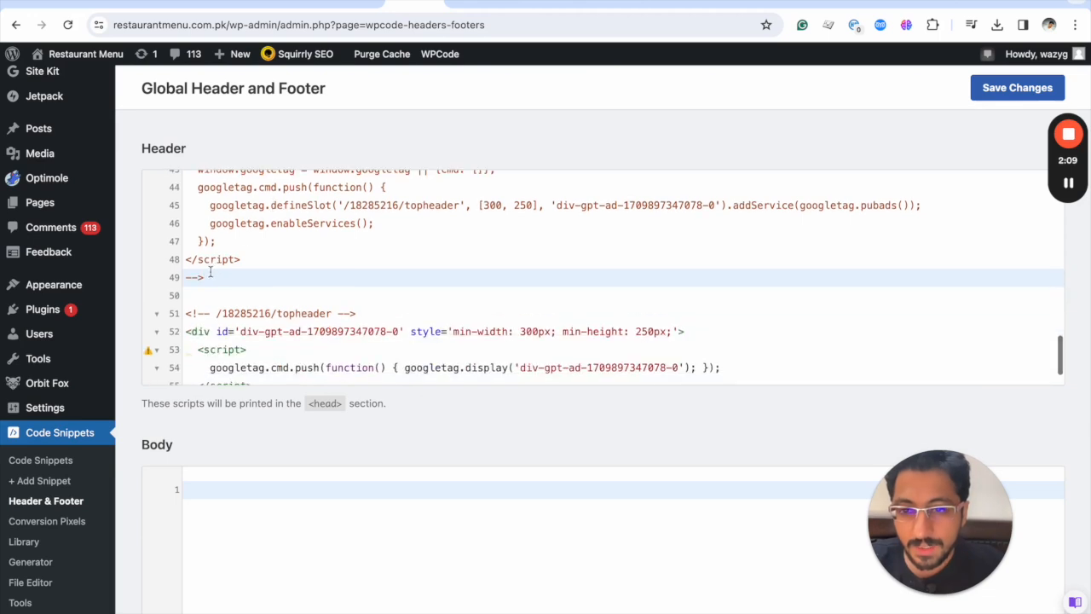
pyautogui.scroll(2, 213, 269)
pyautogui.scroll(-3, 209, 273)
pyautogui.scroll(3, 203, 278)
pyautogui.scroll(2, 205, 282)
pyautogui.scroll(-1, 222, 303)
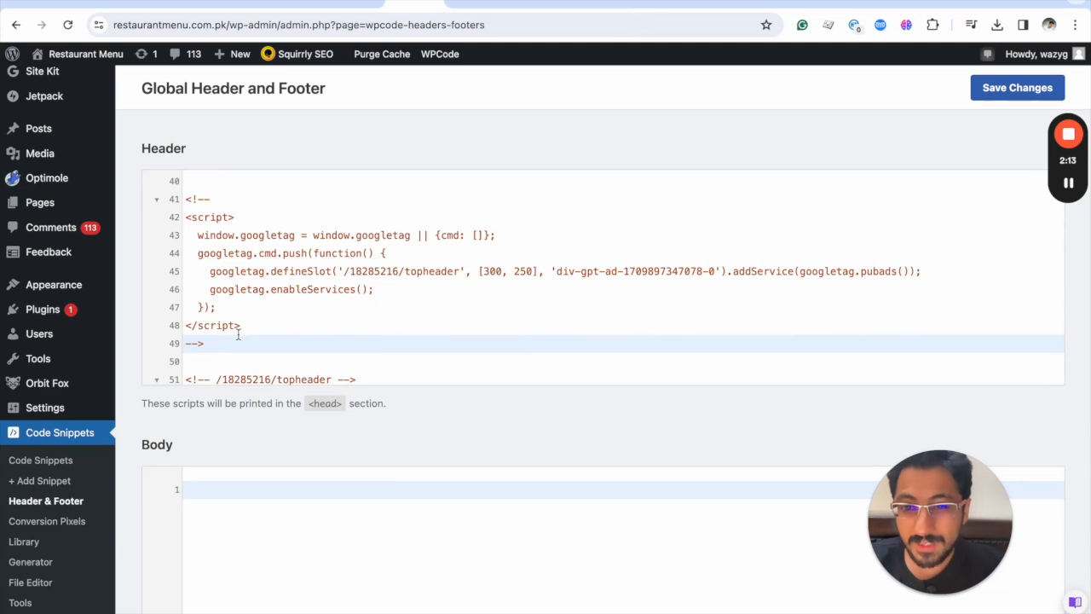
pyautogui.scroll(-2, 239, 334)
pyautogui.scroll(1, 239, 334)
pyautogui.moveTo(238, 332); pyautogui.dragTo(180, 185)
pyautogui.scroll(-2, 322, 340)
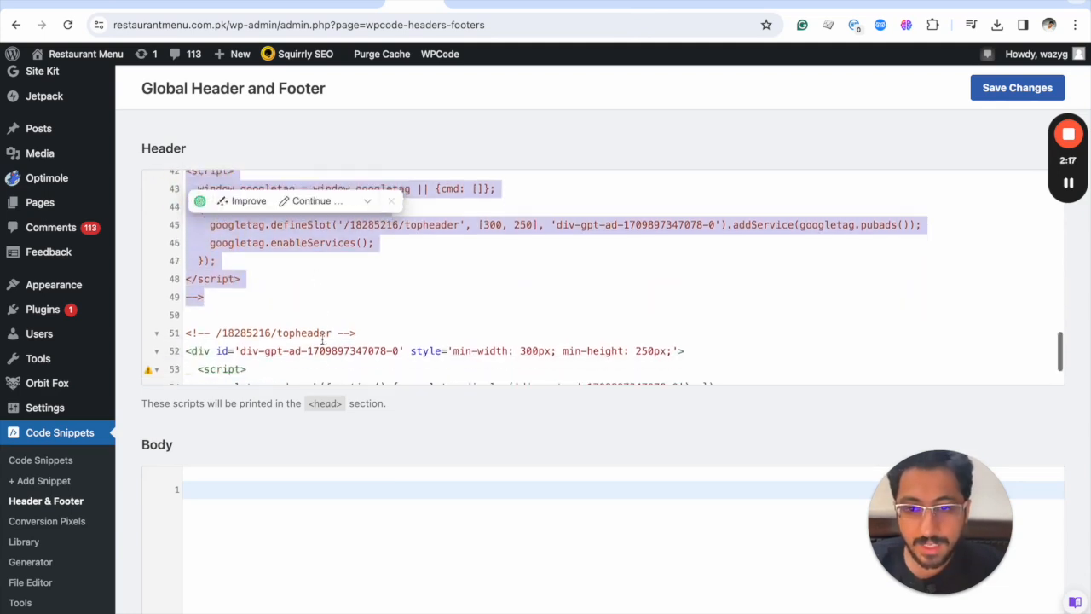
pyautogui.scroll(-1, 322, 339)
pyautogui.click(317, 272)
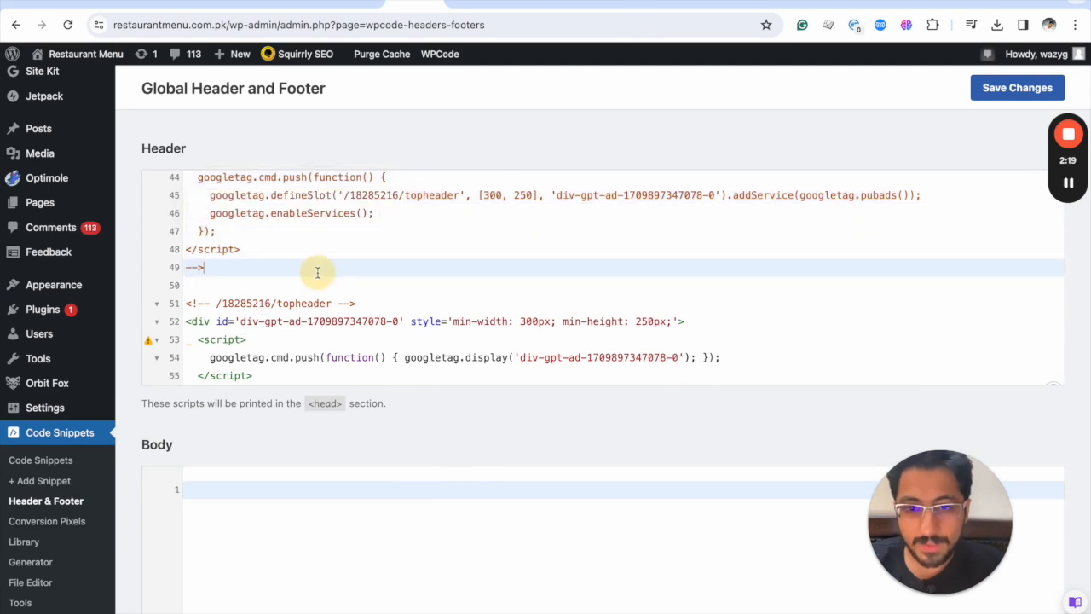
# Delete three of the blank lines between the combined slot script and the commented-out topheader script.
pyautogui.scroll(4, 317, 272)
pyautogui.scroll(5, 317, 272)
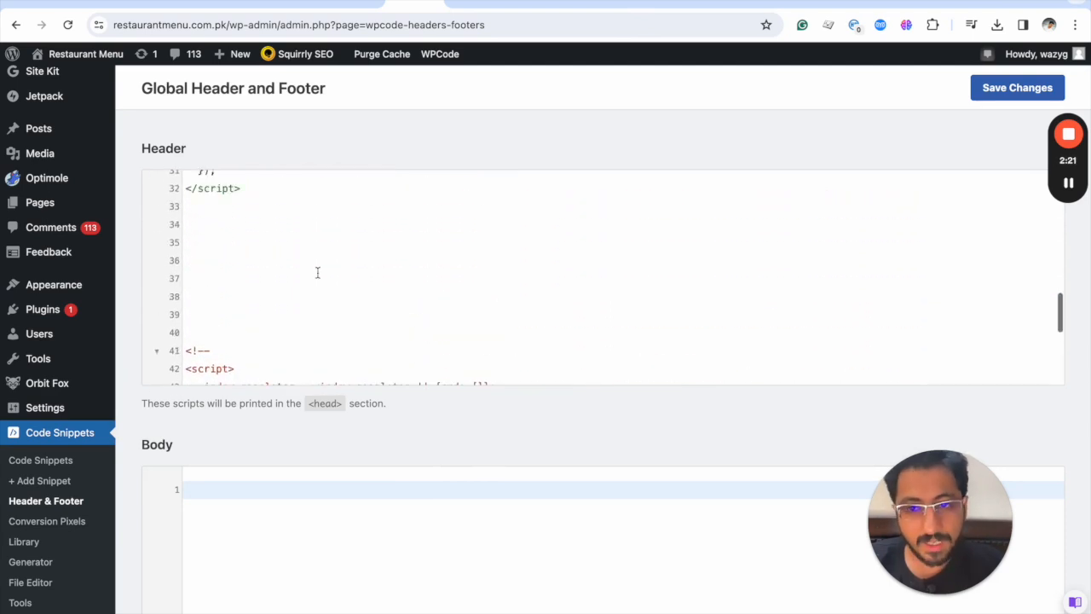
pyautogui.click(240, 329)
pyautogui.press('BackSpace')
pyautogui.press('BackSpace')
pyautogui.press('BackSpace')
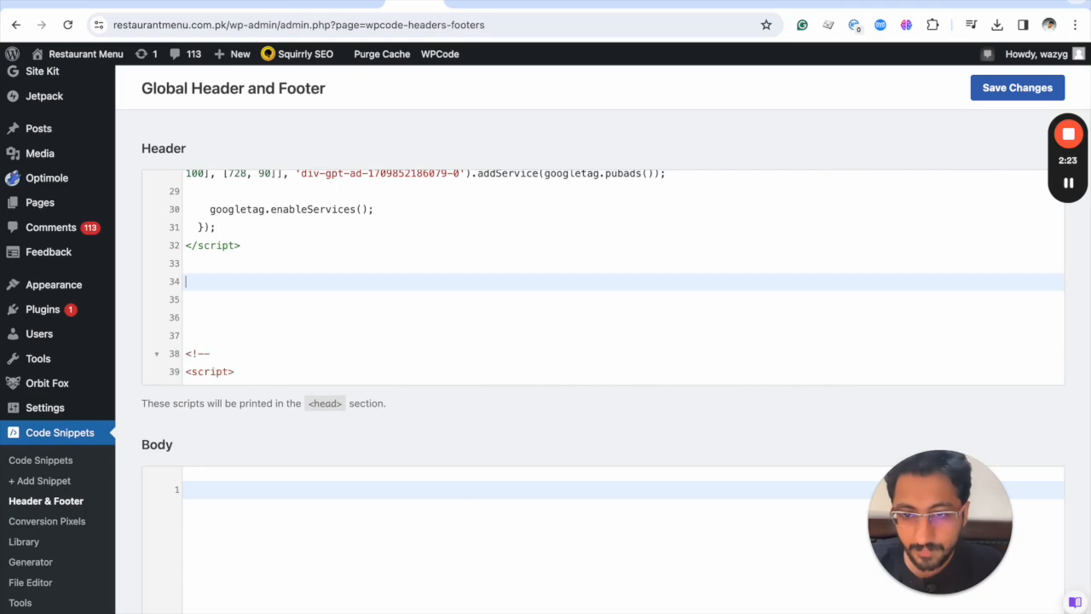
pyautogui.scroll(15, 324, 300)
pyautogui.scroll(-8, 325, 300)
pyautogui.scroll(-12, 325, 300)
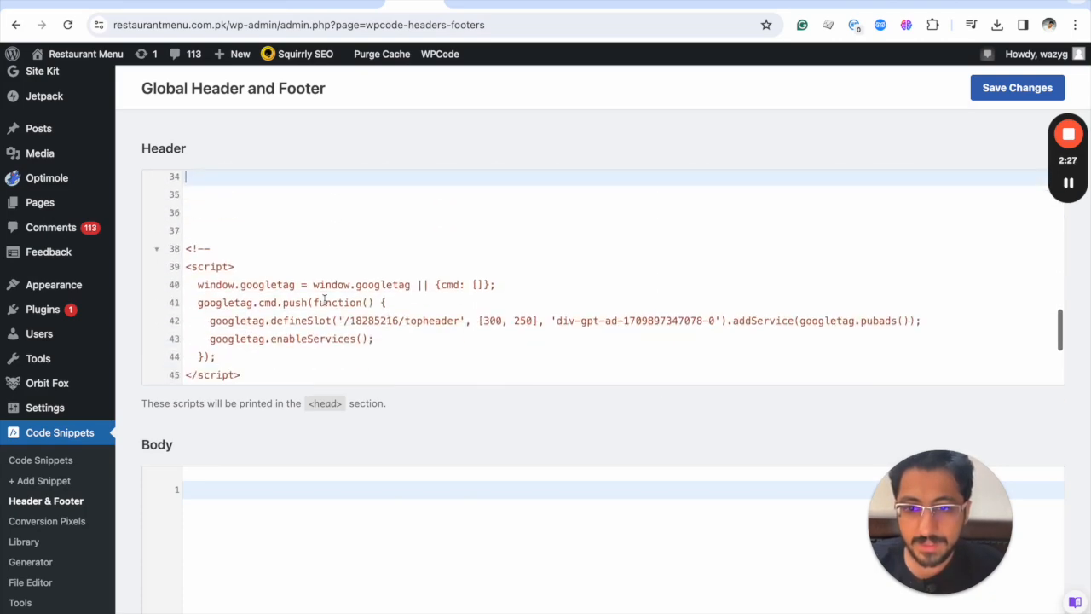
# Cut the topheader display div with its label comment from the end of the Header code and paste it into the Body code.
pyautogui.scroll(-1, 325, 300)
pyautogui.scroll(-5, 285, 282)
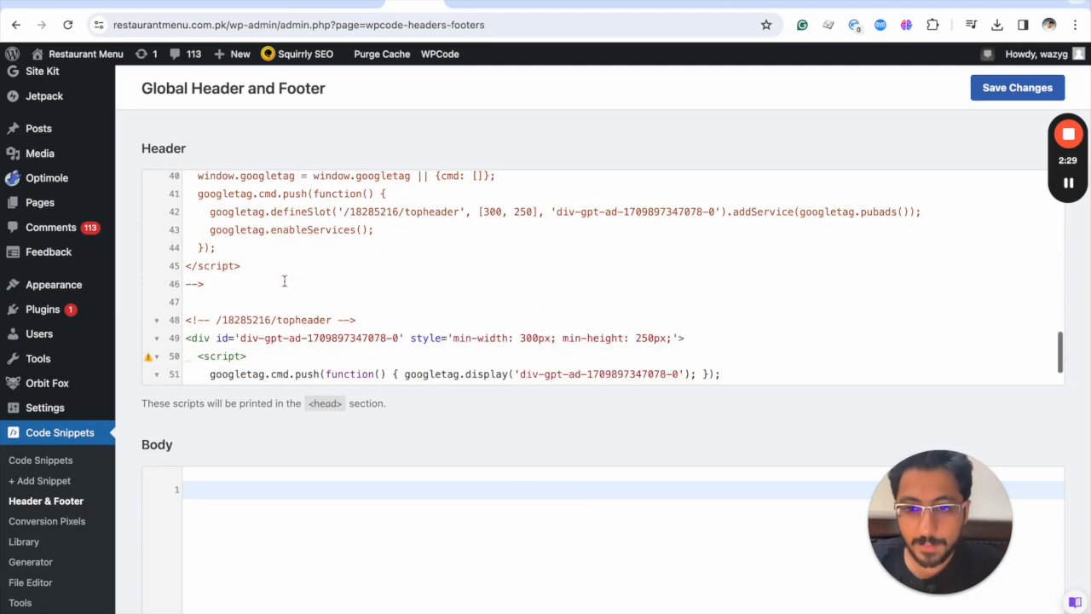
pyautogui.scroll(-1, 285, 282)
pyautogui.moveTo(239, 362); pyautogui.dragTo(197, 271)
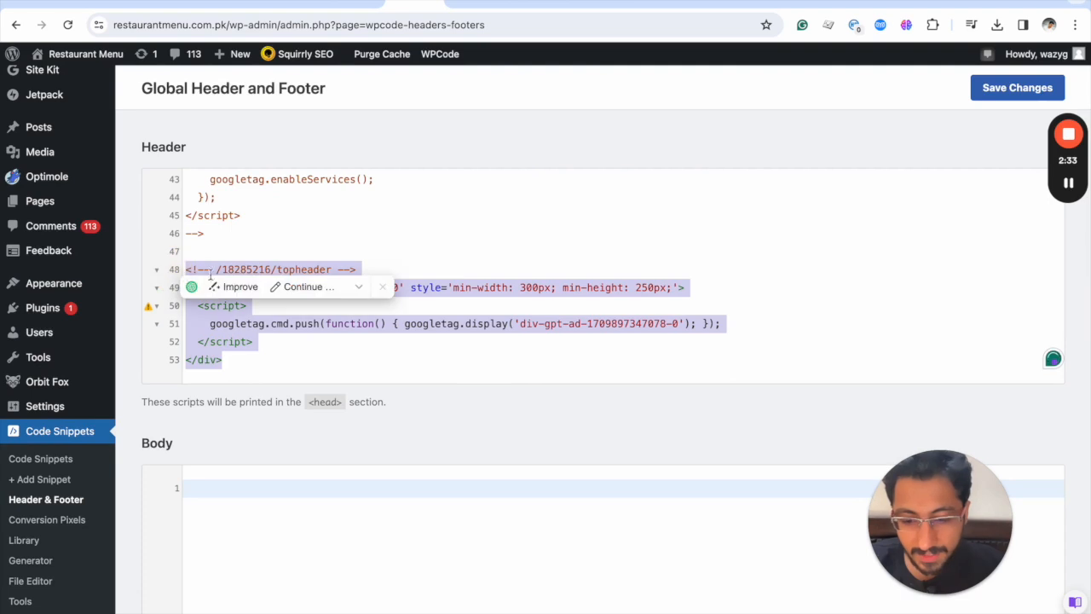
pyautogui.hotkey('ctrl', 'x')
pyautogui.click(237, 493)
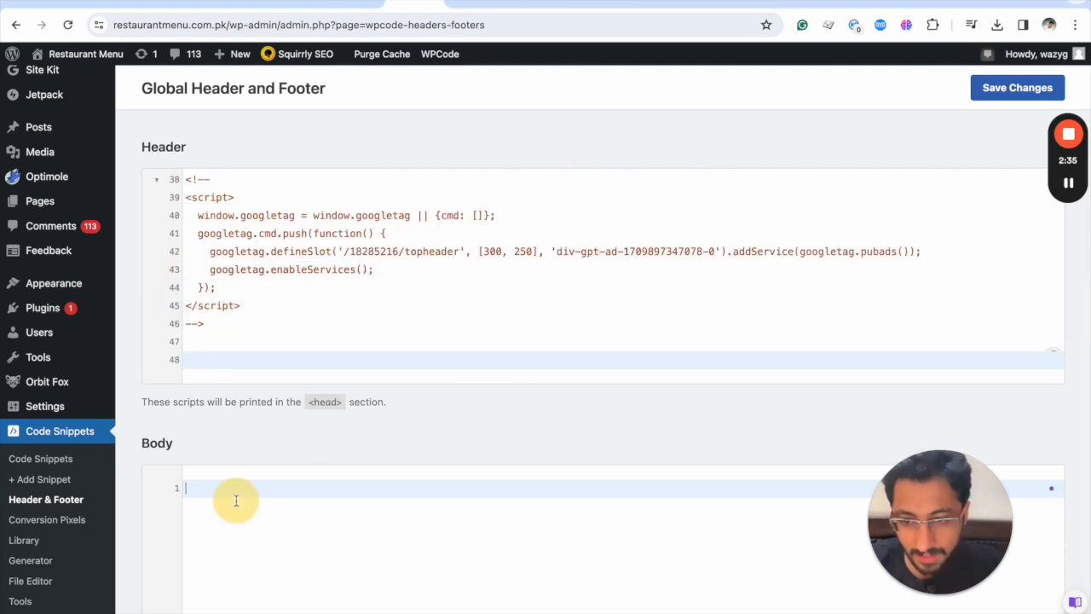
pyautogui.hotkey('ctrl', 'v')
# Delete the Footer, Sidebar and Ad inserter Block 1 to 4 slot definitions from the combined script in the Header.
pyautogui.scroll(12, 267, 260)
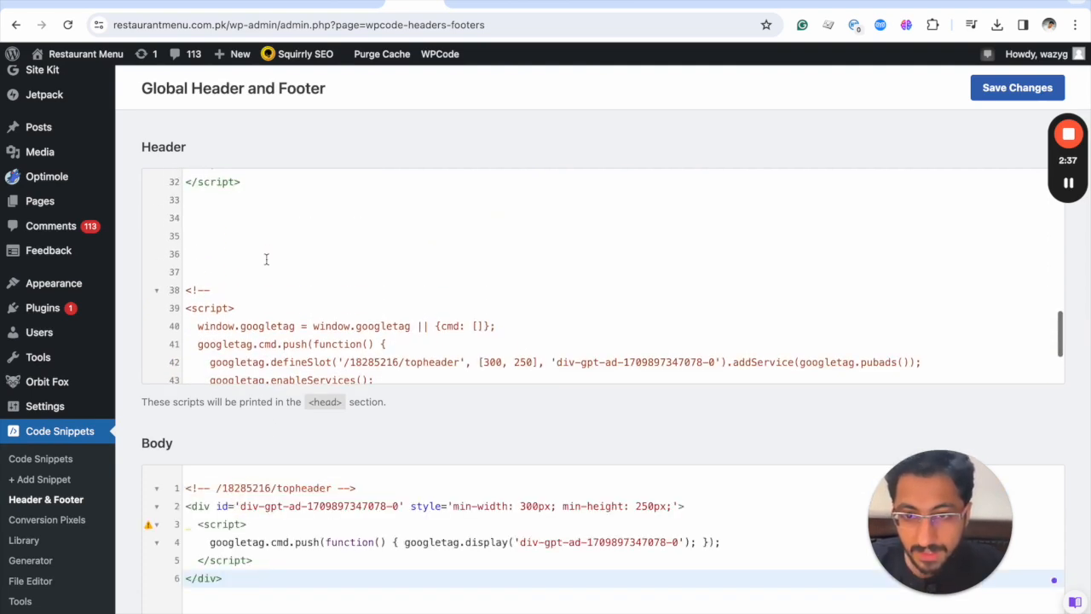
pyautogui.scroll(2, 267, 260)
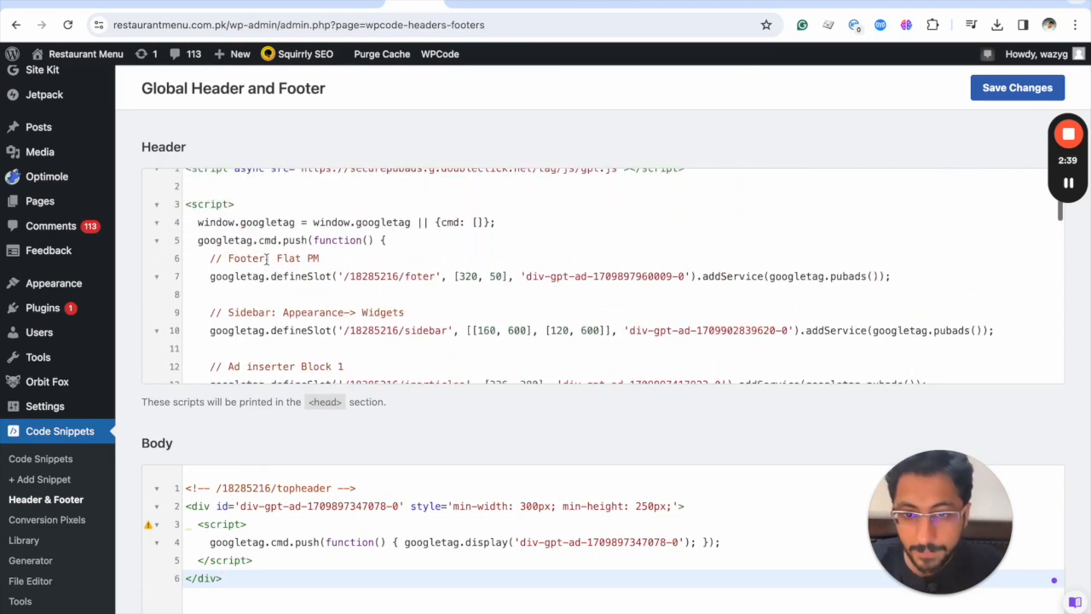
pyautogui.scroll(-3, 267, 260)
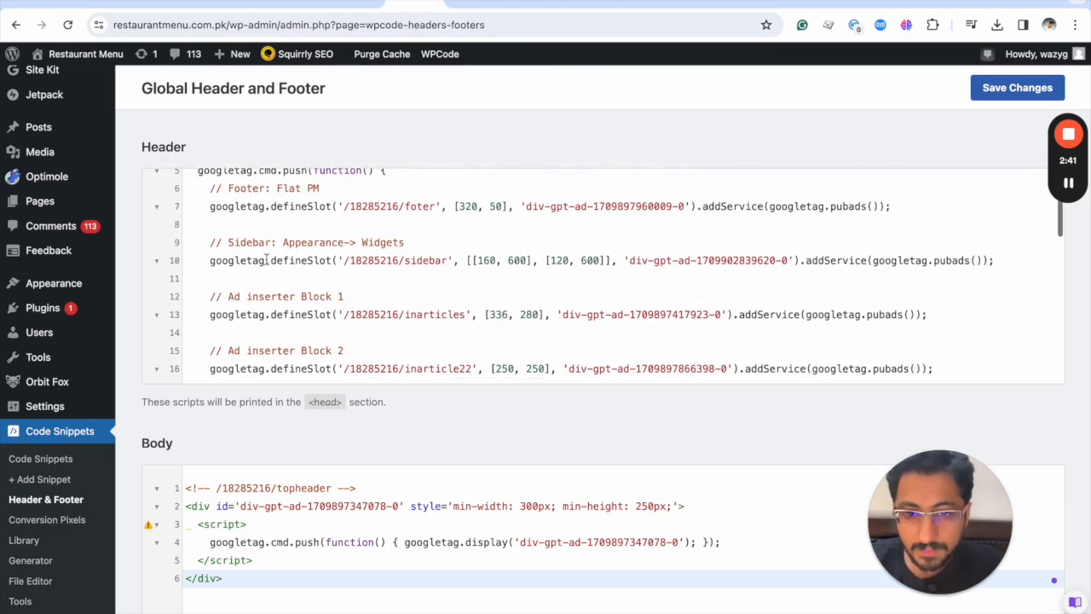
pyautogui.scroll(-3, 267, 260)
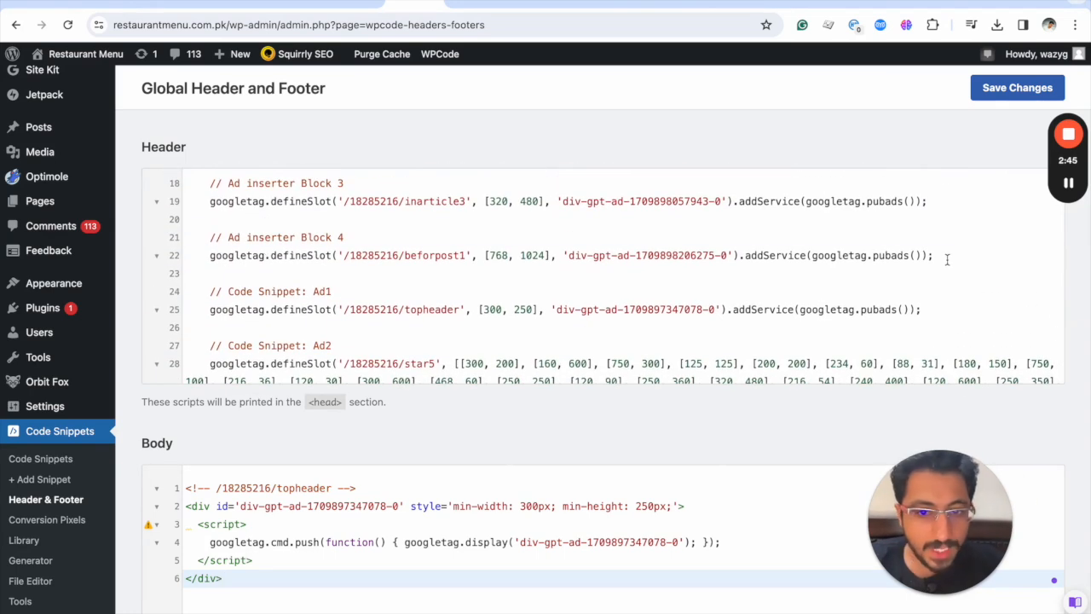
pyautogui.click(946, 260)
pyautogui.moveTo(946, 259); pyautogui.dragTo(193, 281)
pyautogui.press('BackSpace')
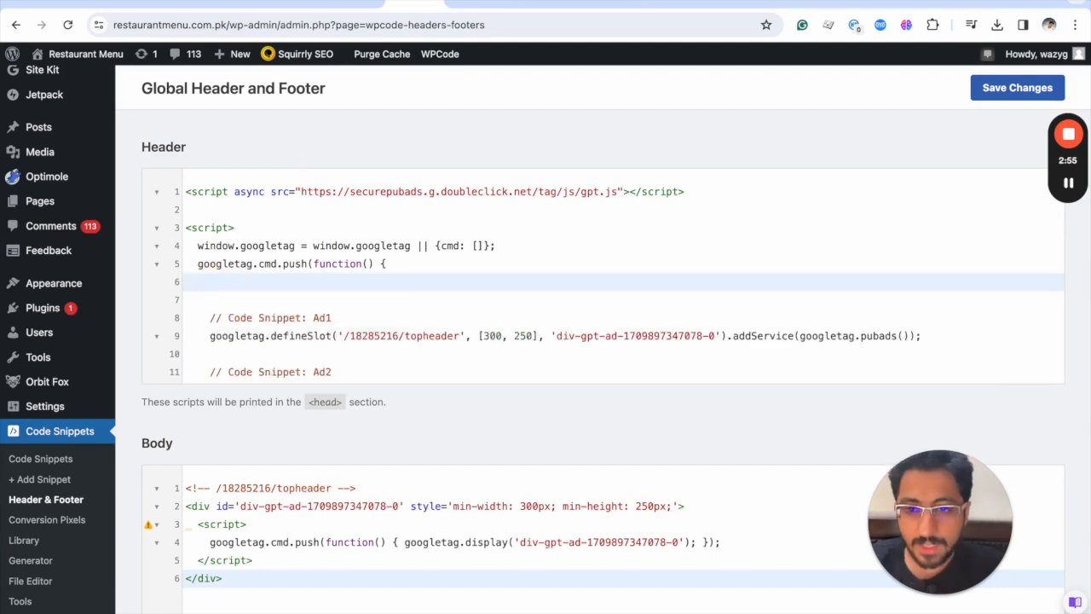
# Delete the "Code Snippet: Ad2" comment and its star5 slot definition from the Header script.
pyautogui.scroll(-3, 342, 311)
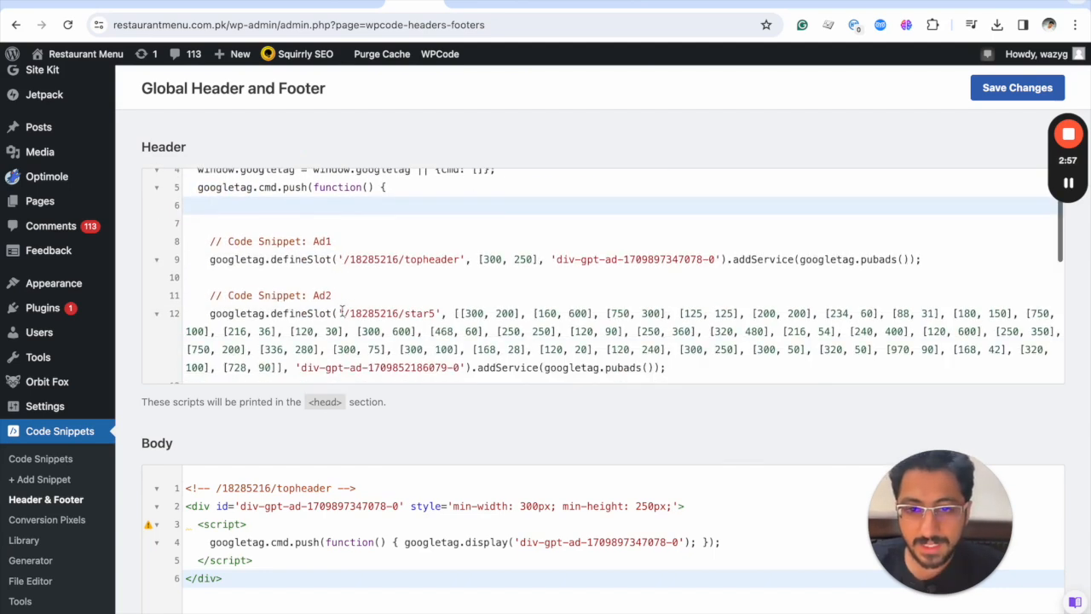
pyautogui.scroll(-1, 342, 311)
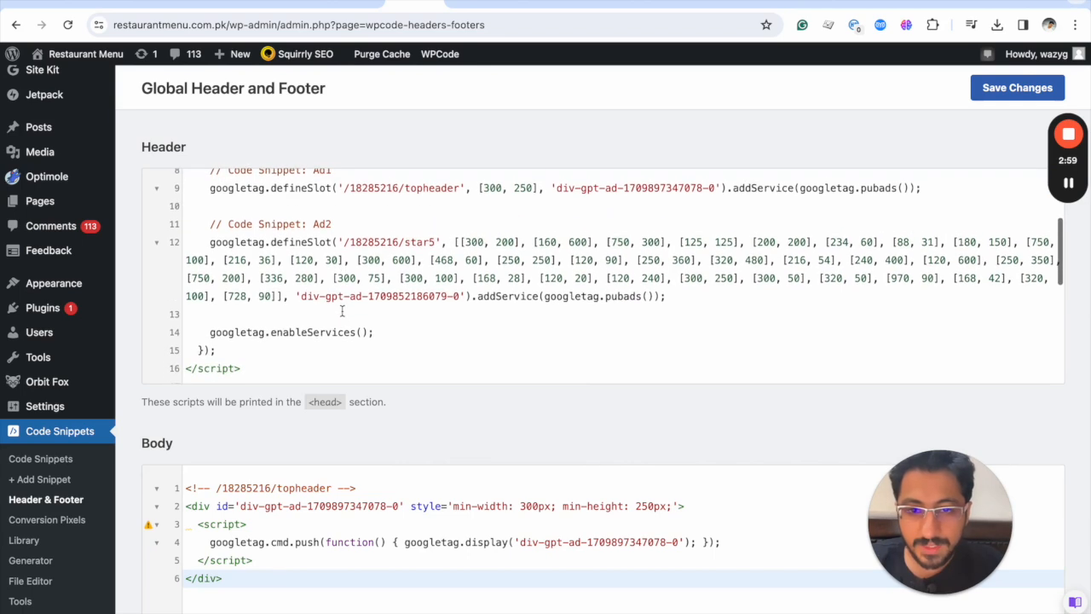
pyautogui.click(680, 311)
pyautogui.moveTo(680, 312); pyautogui.dragTo(198, 233)
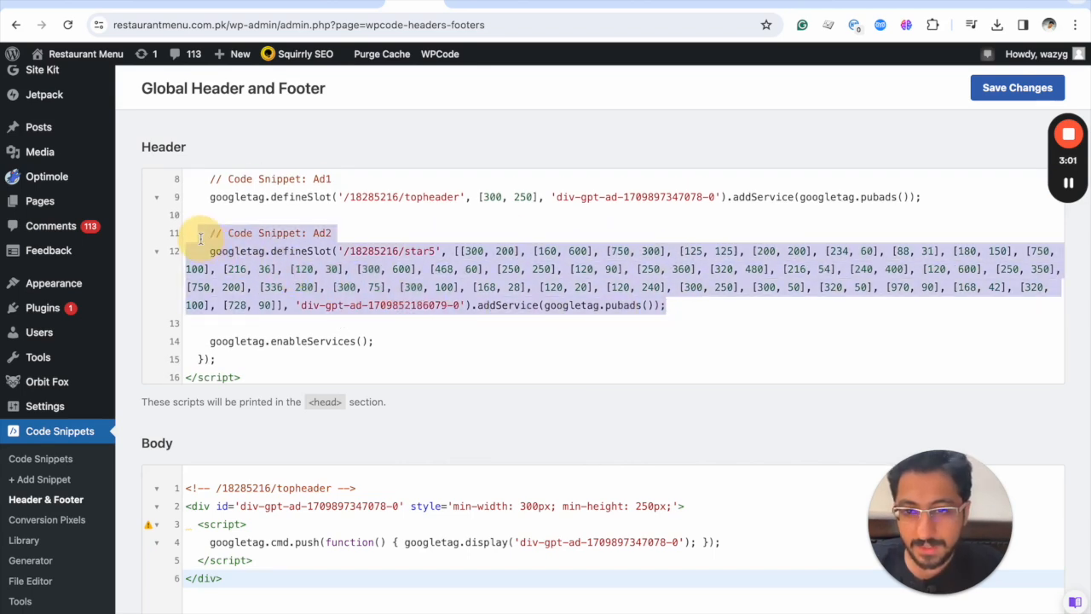
pyautogui.press('BackSpace')
# Remove the extra blank lines above and below the Ad1 topheader slot definition in the Header script.
pyautogui.scroll(2, 312, 227)
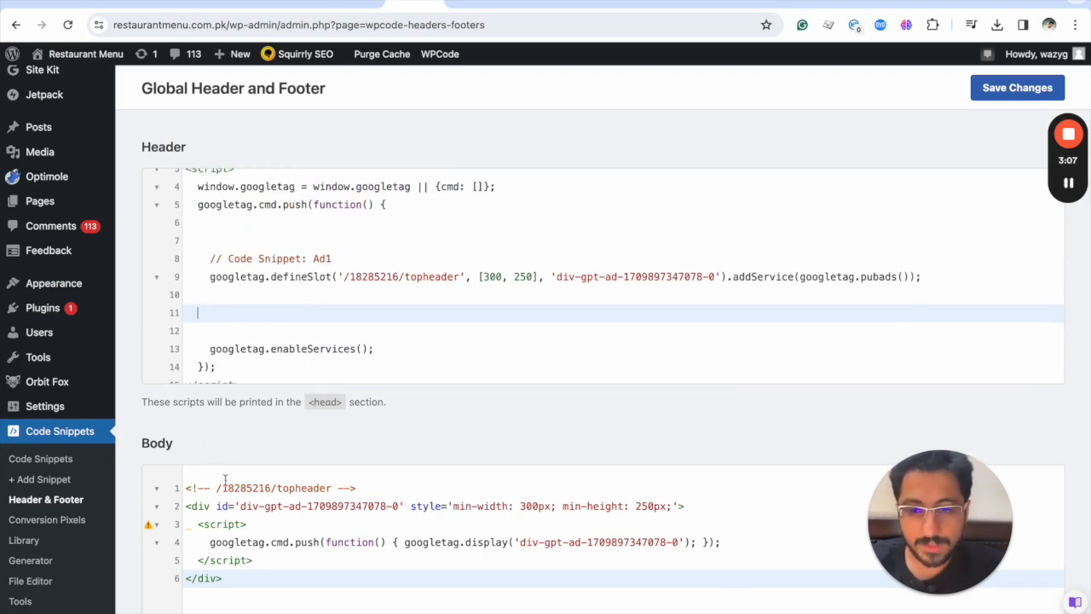
pyautogui.press('BackSpace')
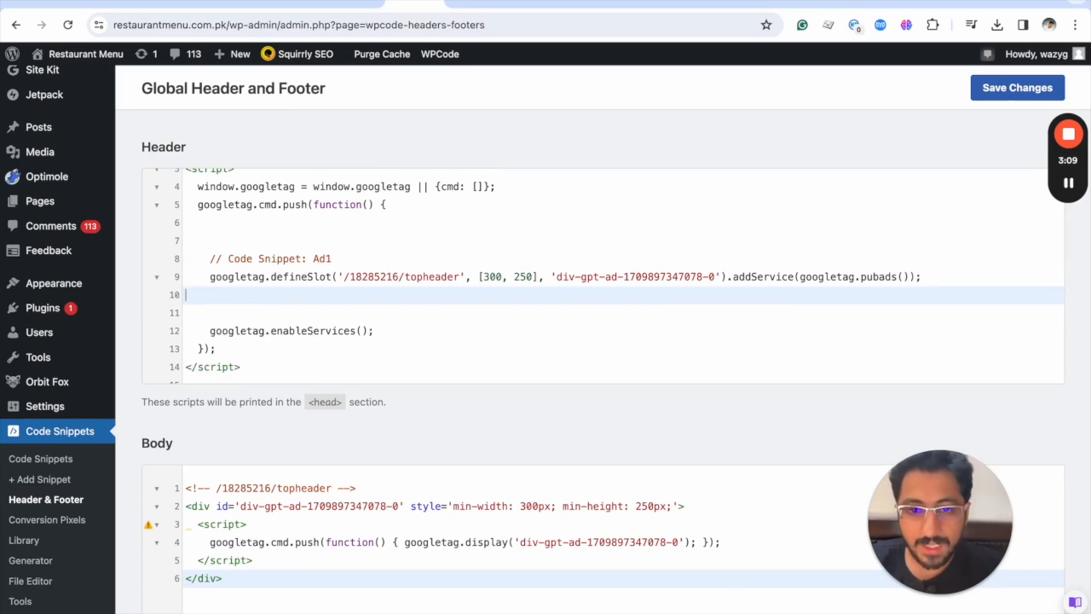
pyautogui.press('Up')
pyautogui.press('Up')
pyautogui.press('Up')
pyautogui.press('BackSpace')
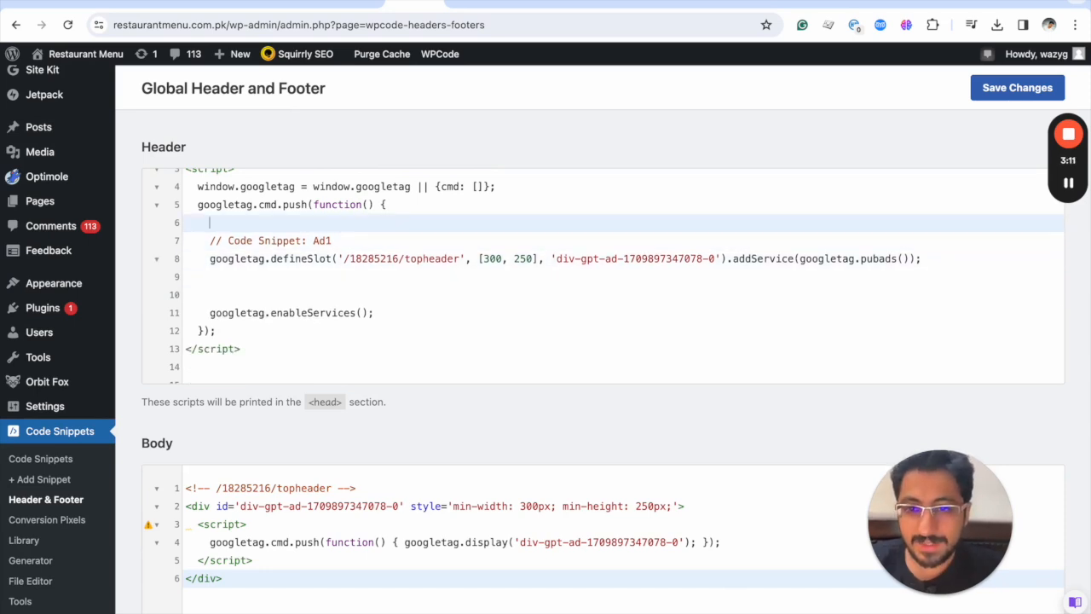
pyautogui.press('Down')
pyautogui.press('Down')
pyautogui.press('Down')
pyautogui.press('Down')
pyautogui.press('BackSpace')
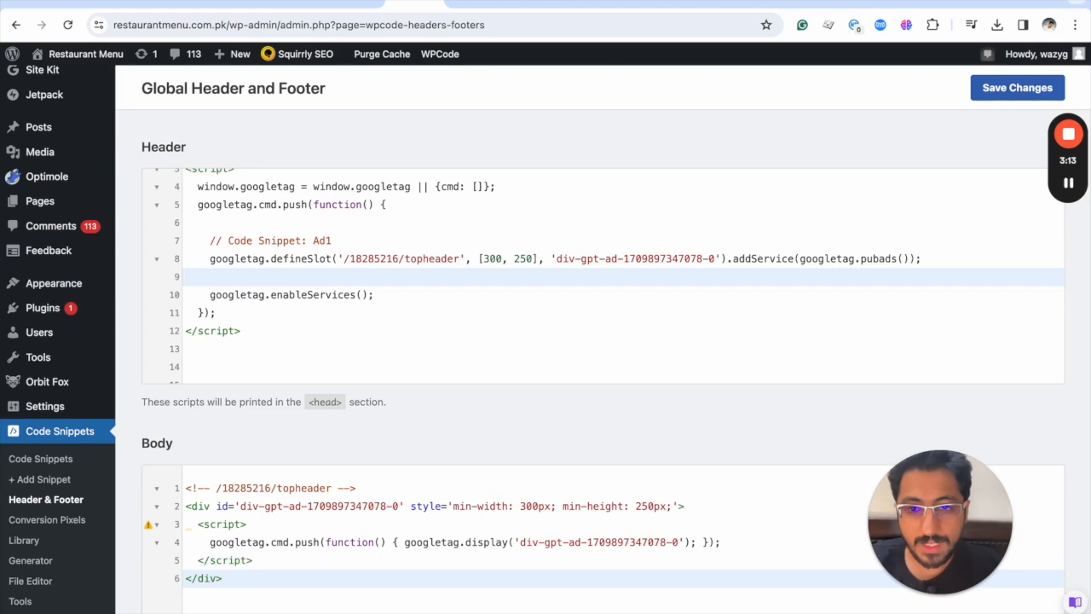
# Look over the remaining Header, Body and Footer code and save the Global Header and Footer changes.
pyautogui.scroll(-5, 161, 372)
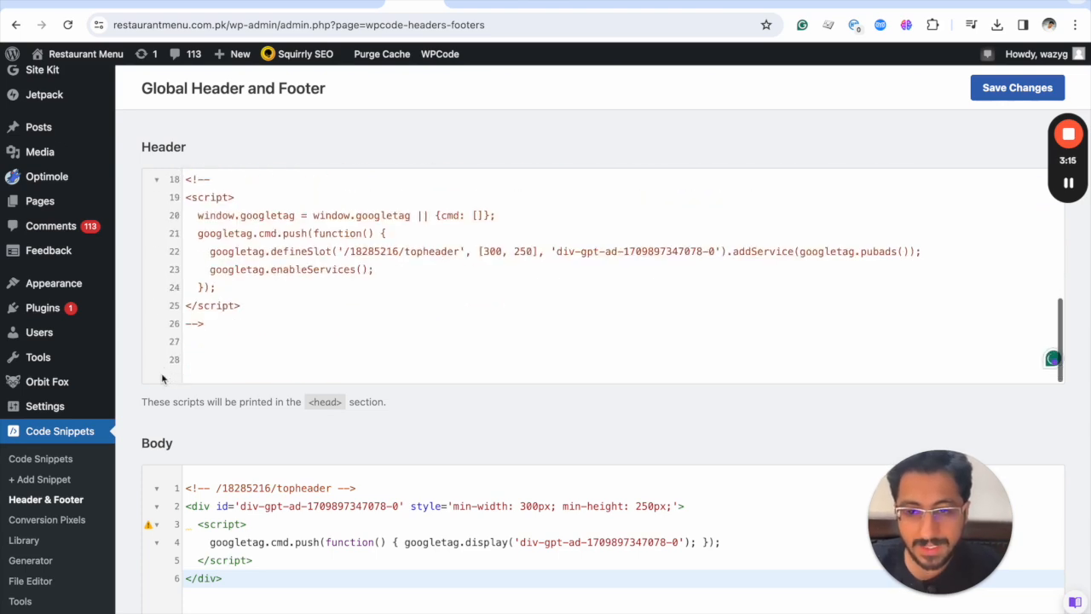
pyautogui.scroll(1, 225, 329)
pyautogui.scroll(3, 224, 329)
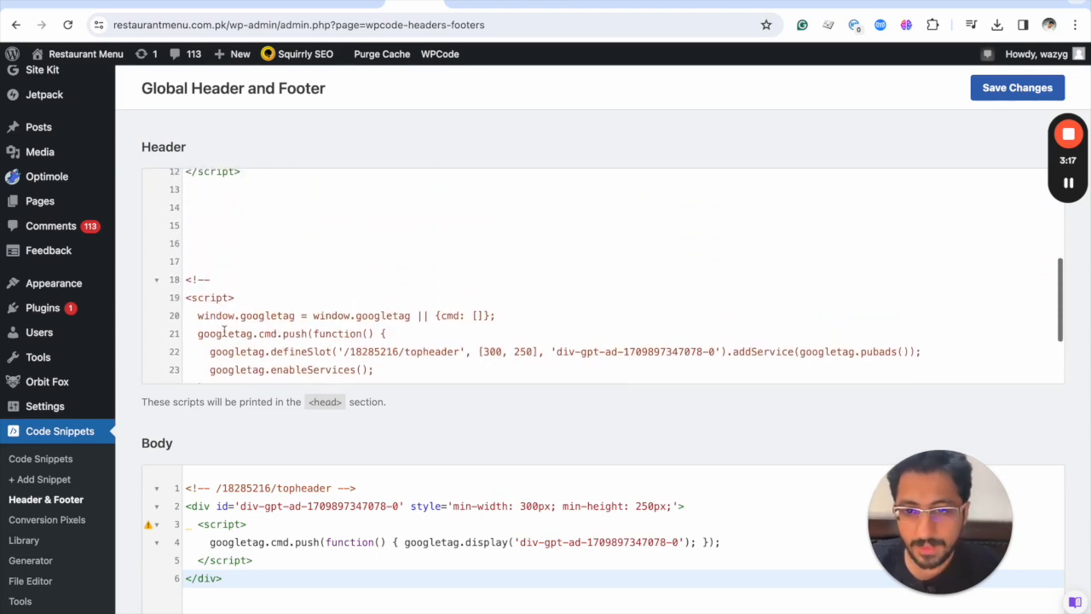
pyautogui.scroll(-10, 154, 359)
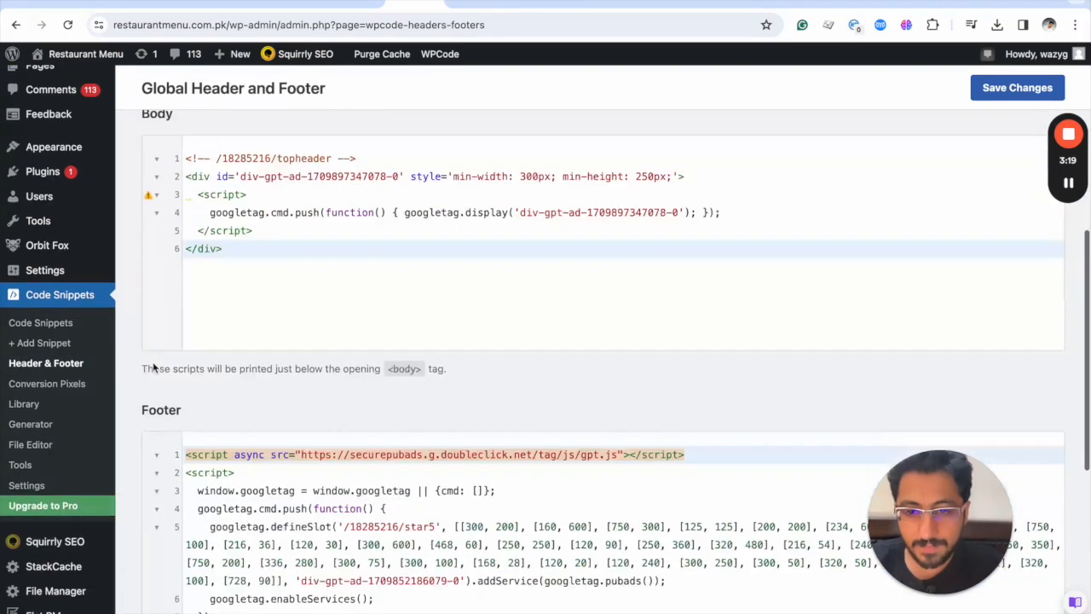
pyautogui.scroll(-5, 154, 367)
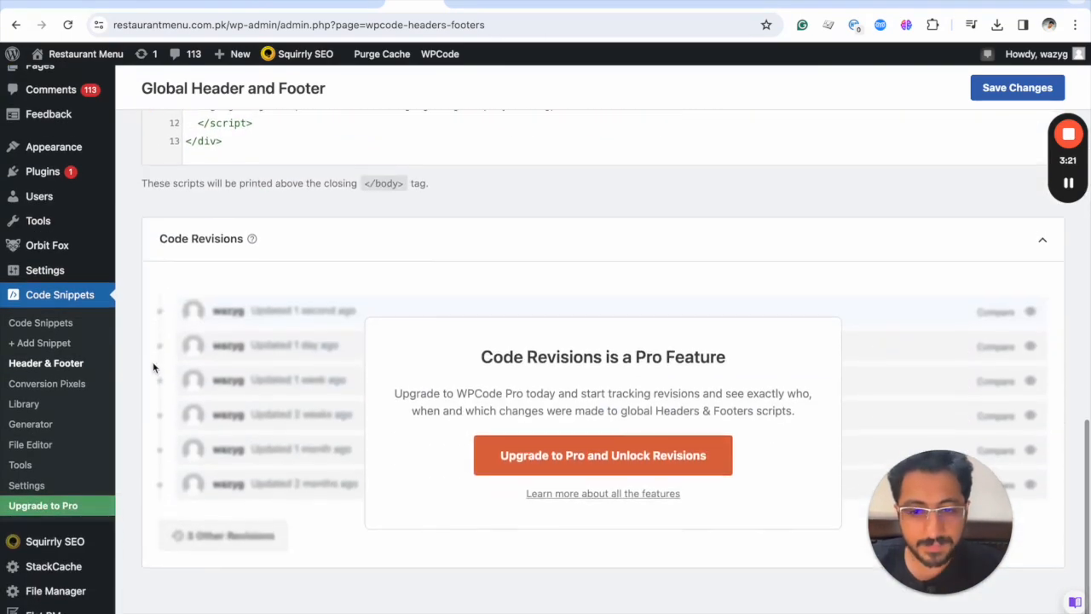
pyautogui.scroll(15, 153, 361)
pyautogui.click(1002, 175)
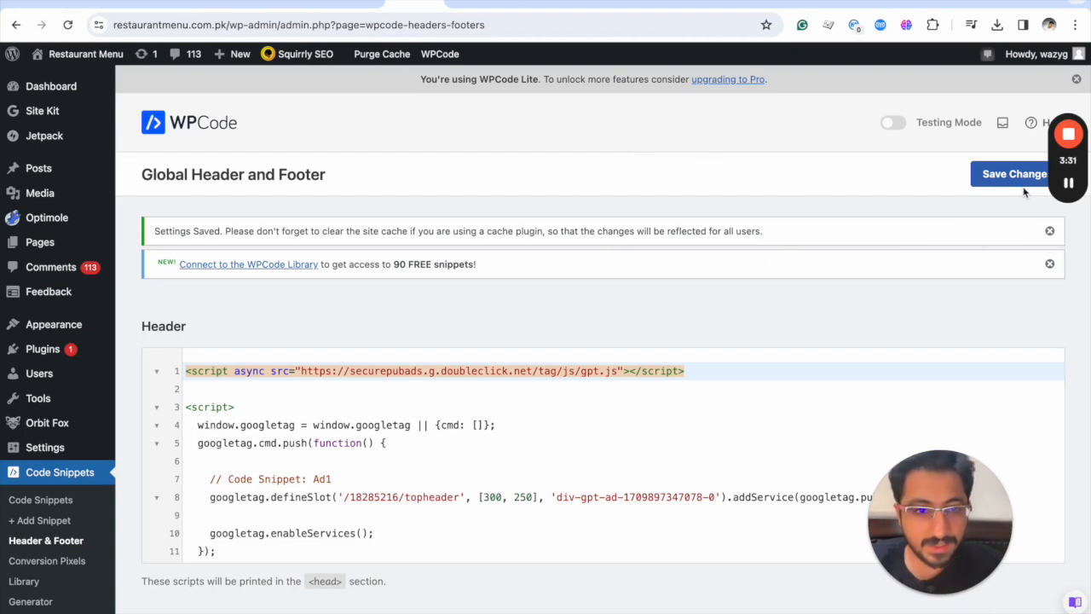
# Switch to the site's homepage, reload it with ?googfc and check the topheader slot's delivery details.
pyautogui.click(476, 3)
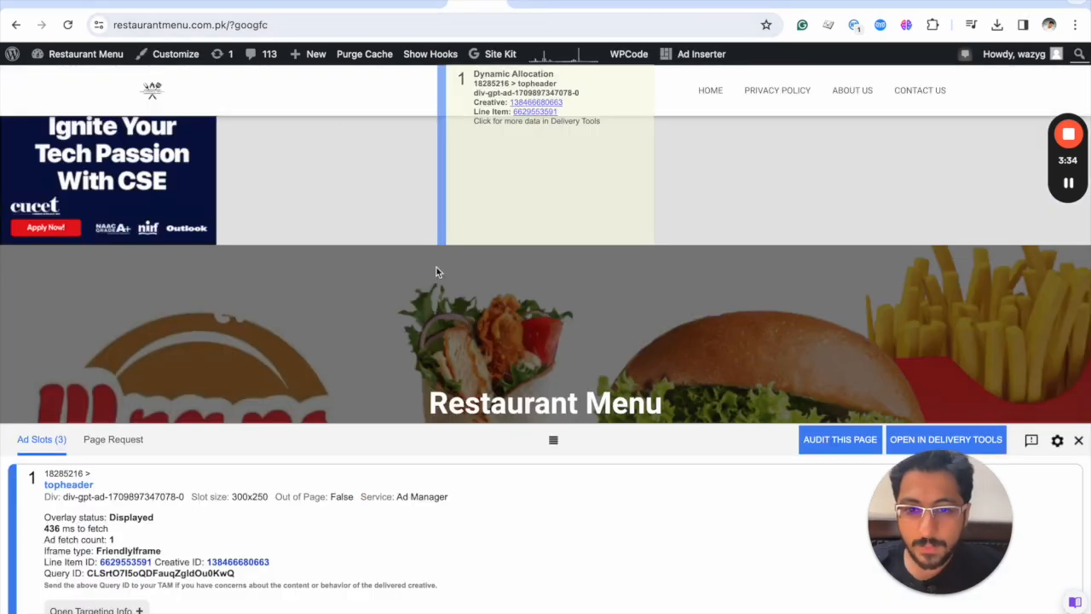
pyautogui.click(360, 24)
pyautogui.press('Return')
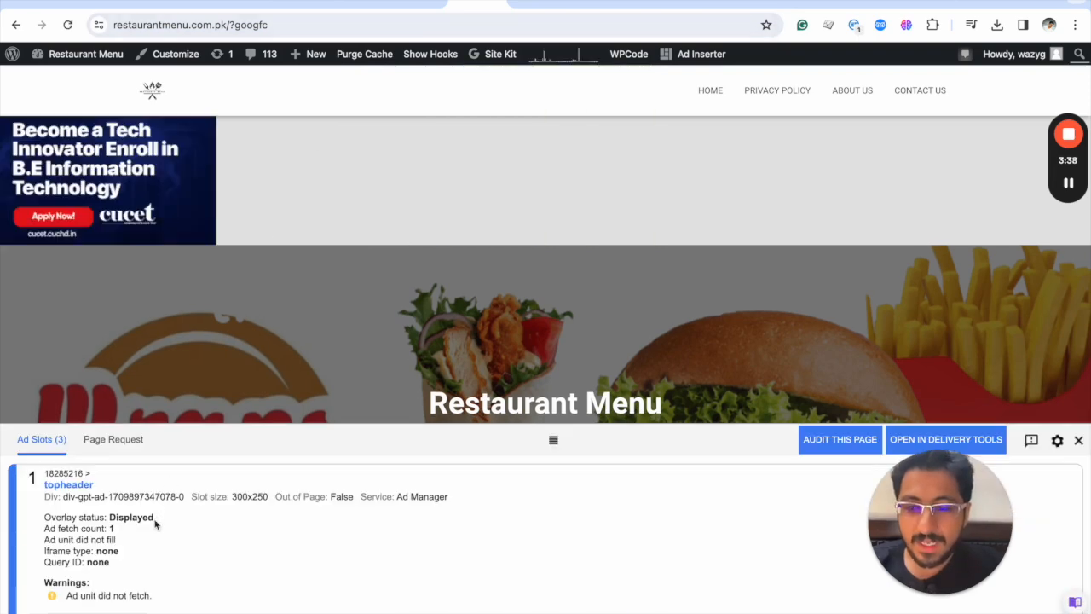
pyautogui.doubleClick(68, 485)
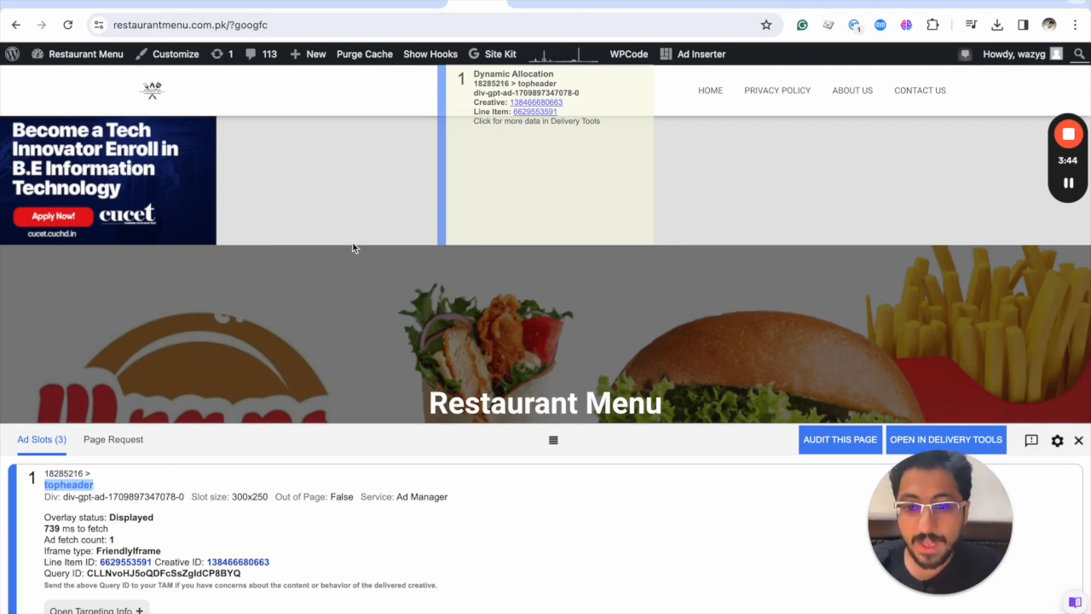
# View the homepage's source, search it for "defineslo" and examine the active Ad1 slot definition and the commented-out topheader script.
pyautogui.rightClick(353, 175)
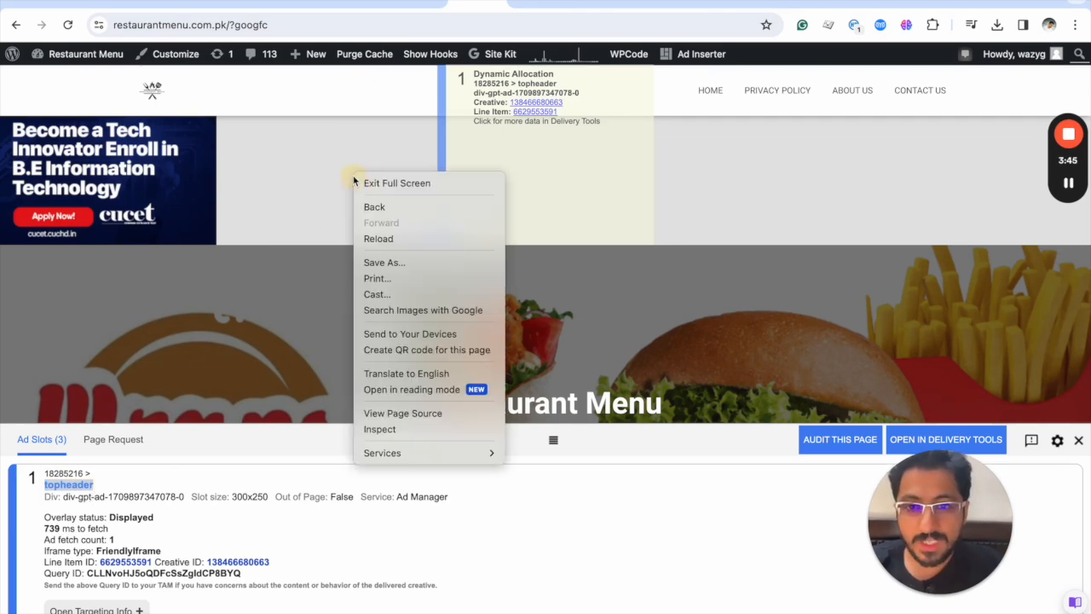
pyautogui.click(418, 414)
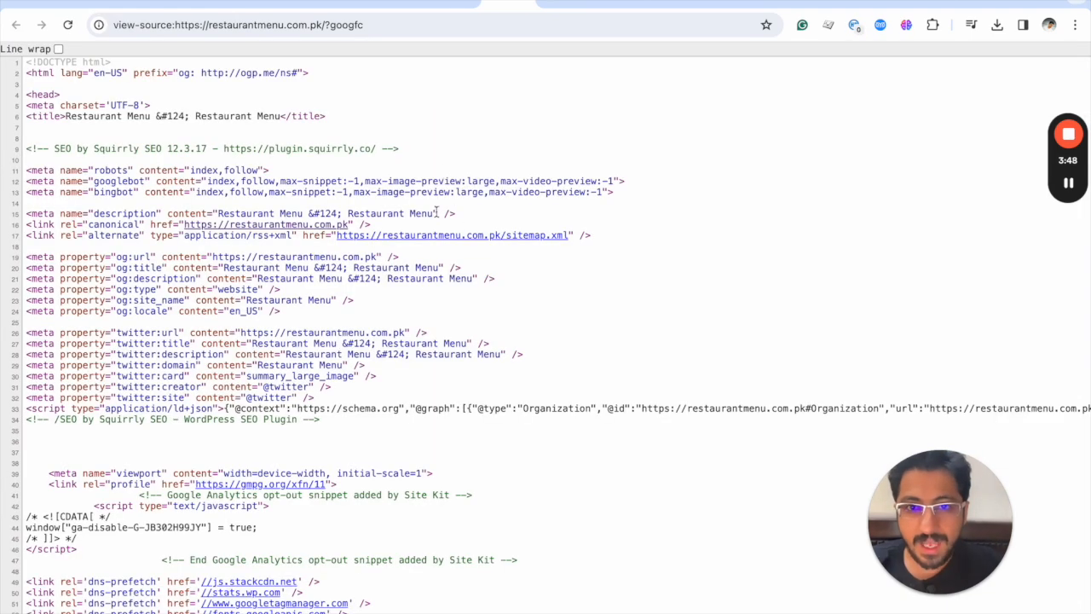
pyautogui.hotkey('ctrl', 'f')
pyautogui.write('defineslo')
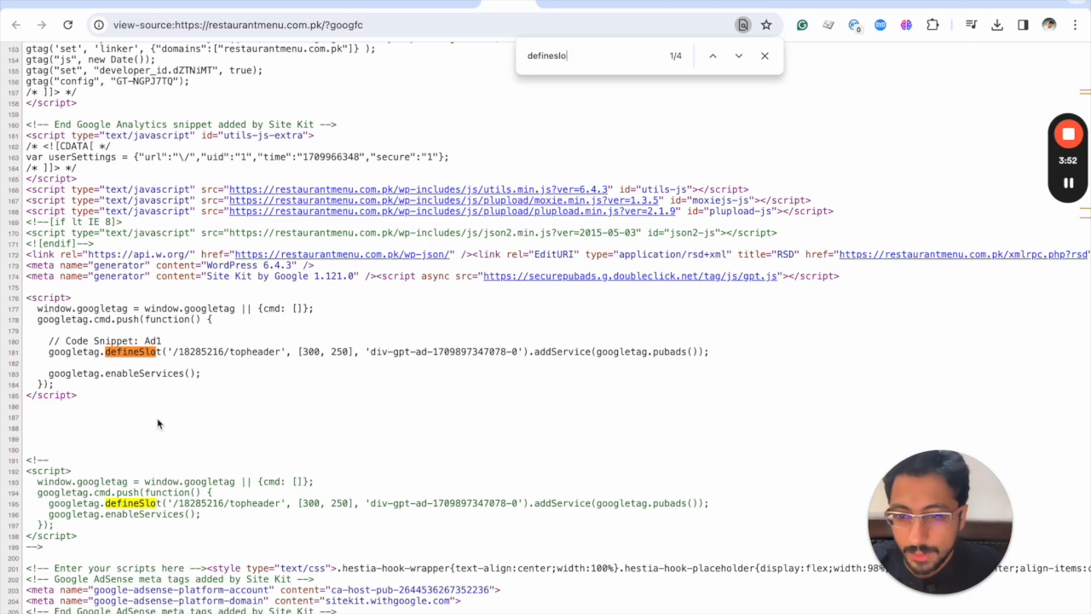
pyautogui.moveTo(27, 460); pyautogui.dragTo(44, 548)
pyautogui.moveTo(160, 352); pyautogui.dragTo(652, 345)
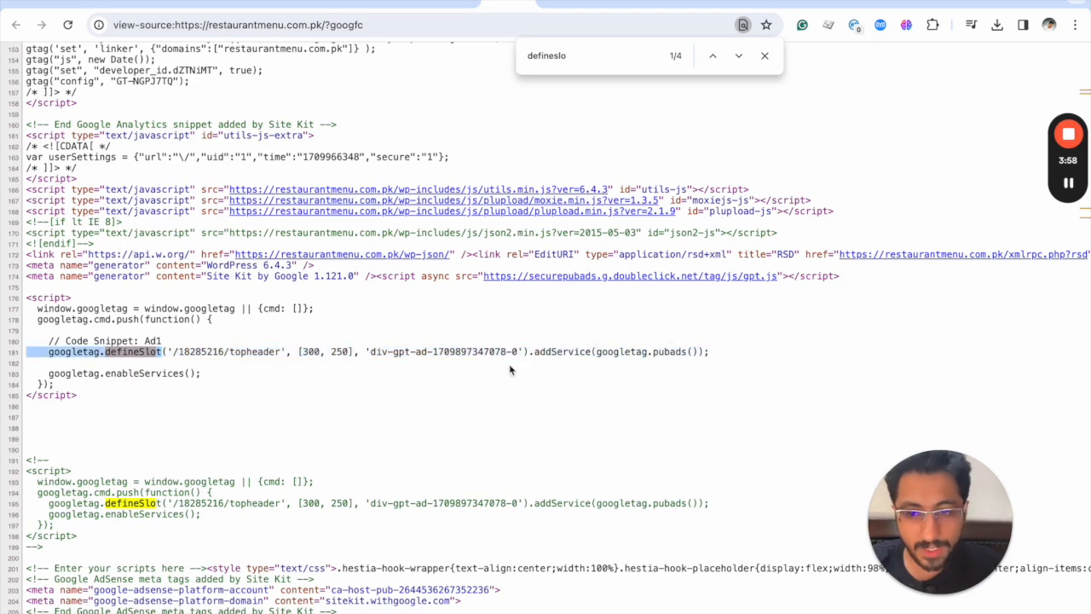
pyautogui.scroll(-1, 197, 426)
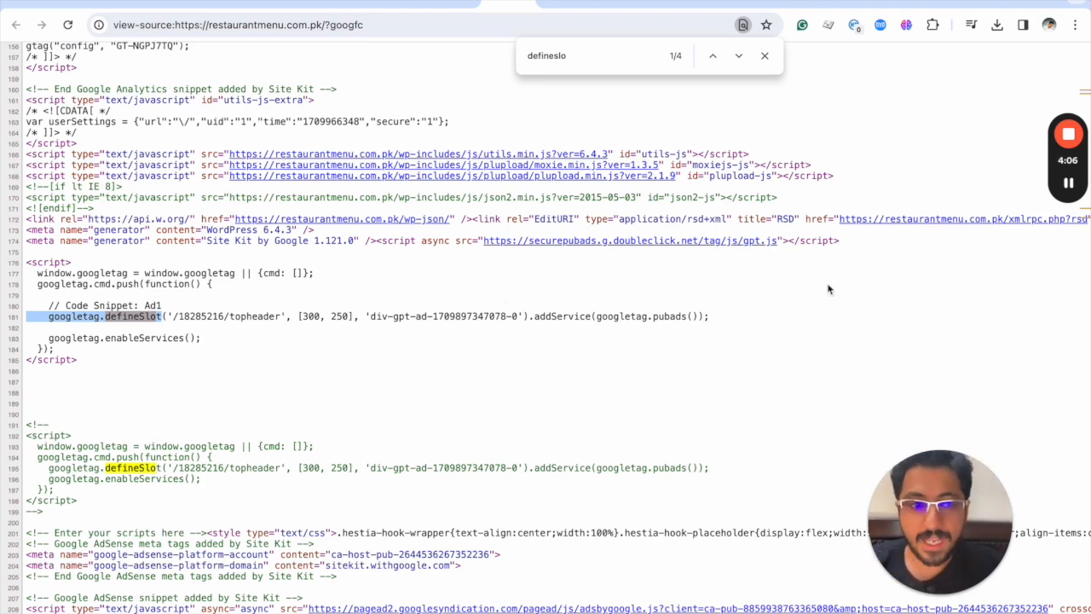
# Switch to the ChatGPT conversation and copy the already selected combined script that defines all the ad slots.
pyautogui.click(1072, 186)
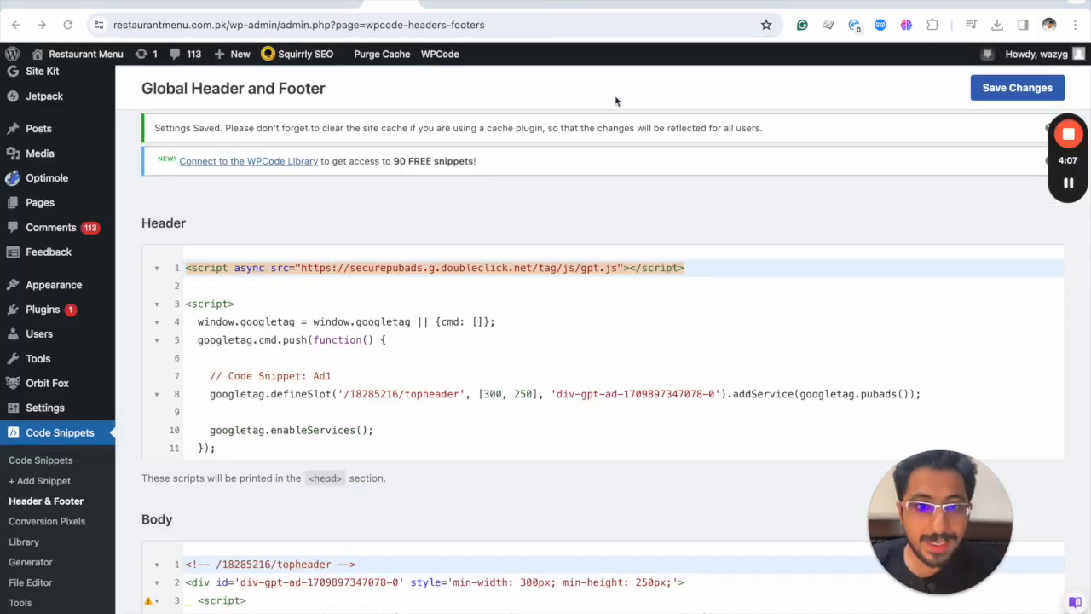
pyautogui.click(686, 3)
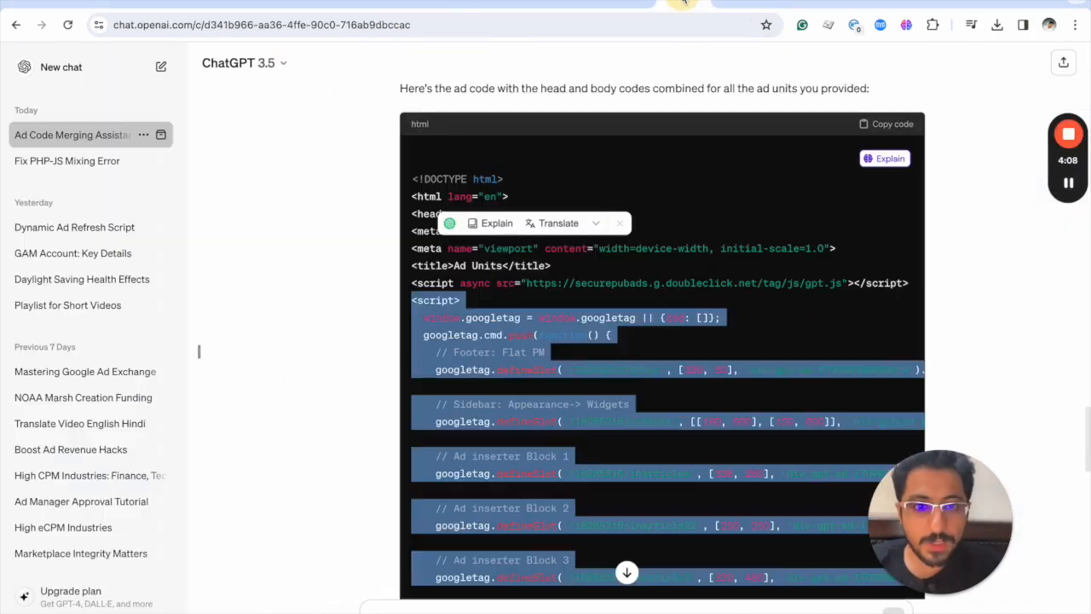
pyautogui.rightClick(451, 322)
pyautogui.click(473, 353)
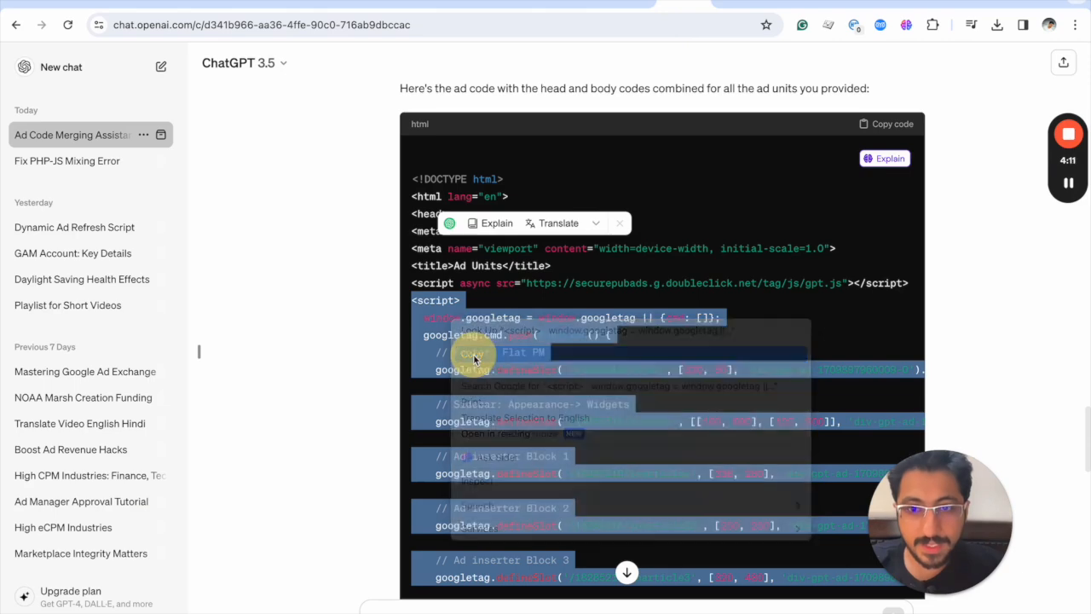
# Back in WordPress, delete the Ad1-only script and the blank lines after it, and place the cursor below the gpt.js tag.
pyautogui.click(385, 4)
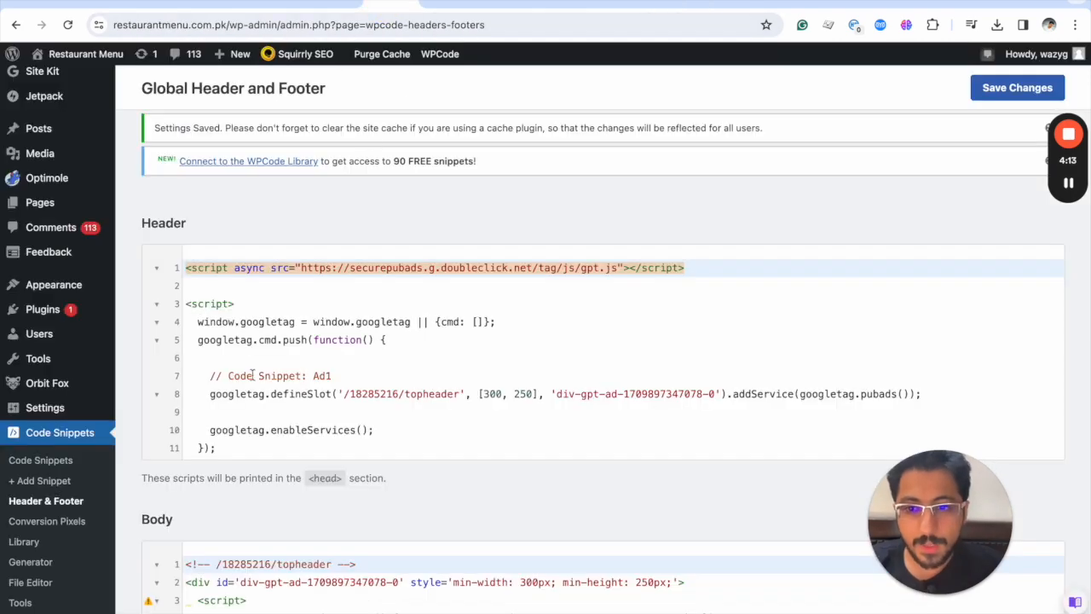
pyautogui.moveTo(194, 304); pyautogui.dragTo(205, 247)
pyautogui.click(206, 248)
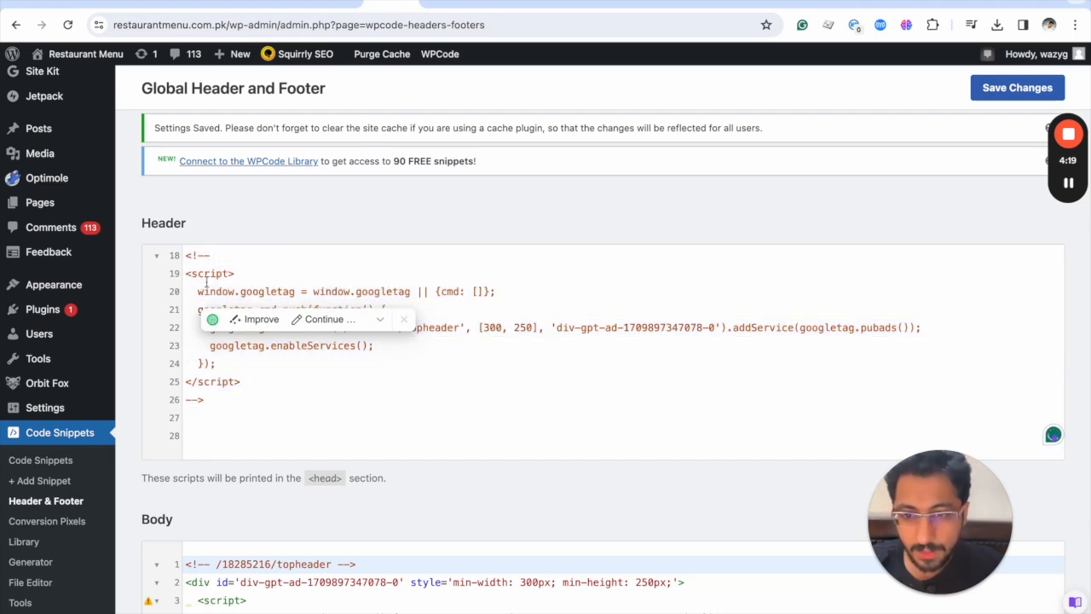
pyautogui.scroll(4, 206, 257)
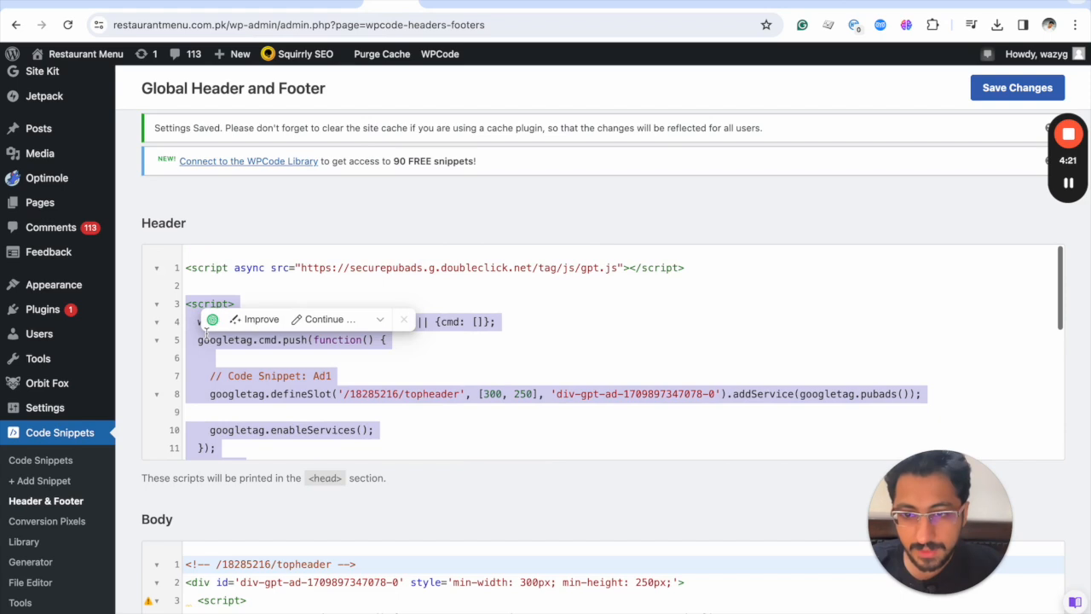
pyautogui.hotkey('ctrl', 'v')
pyautogui.click(211, 285)
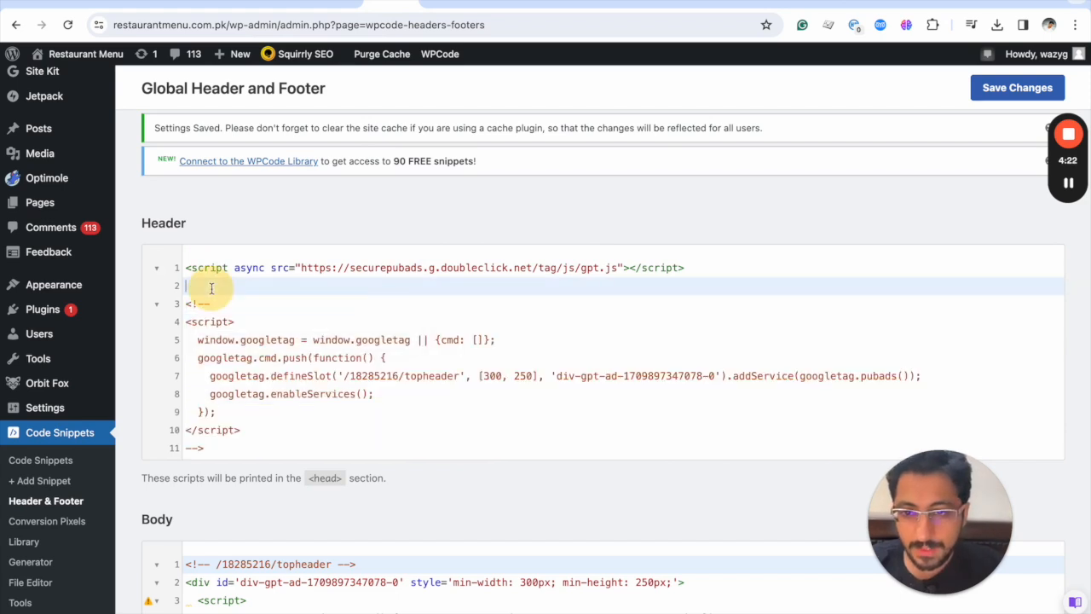
# Paste the combined ad slot script below the gpt.js tag in the header code, leaving one blank line between them.
pyautogui.press('Return')
pyautogui.press('Return')
pyautogui.press('Return')
pyautogui.press('Return')
pyautogui.press('Up')
pyautogui.press('Up')
pyautogui.hotkey('ctrl', 'v')
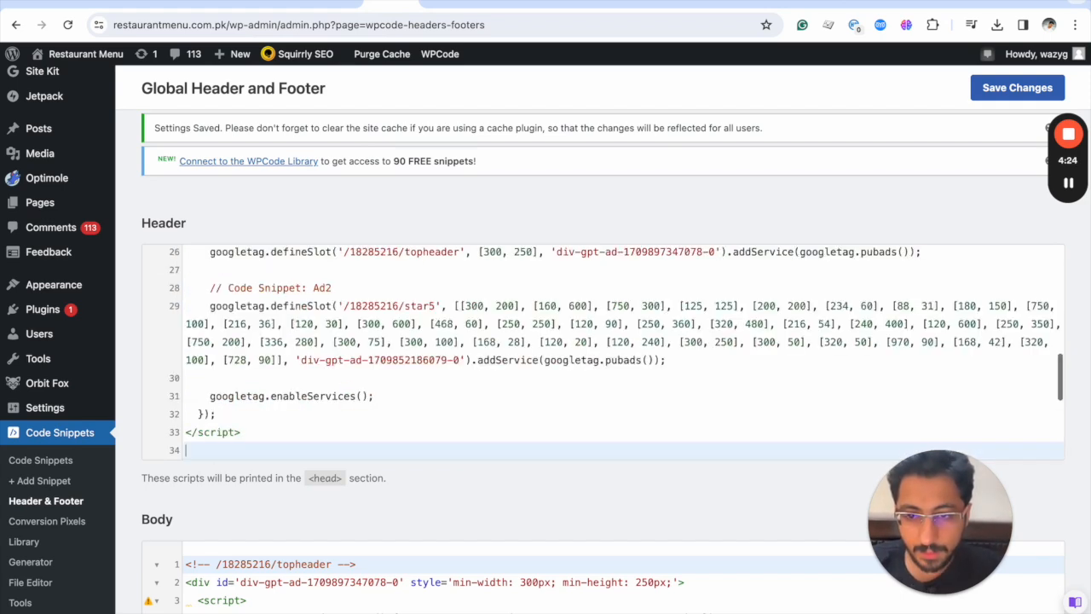
pyautogui.scroll(6, 220, 302)
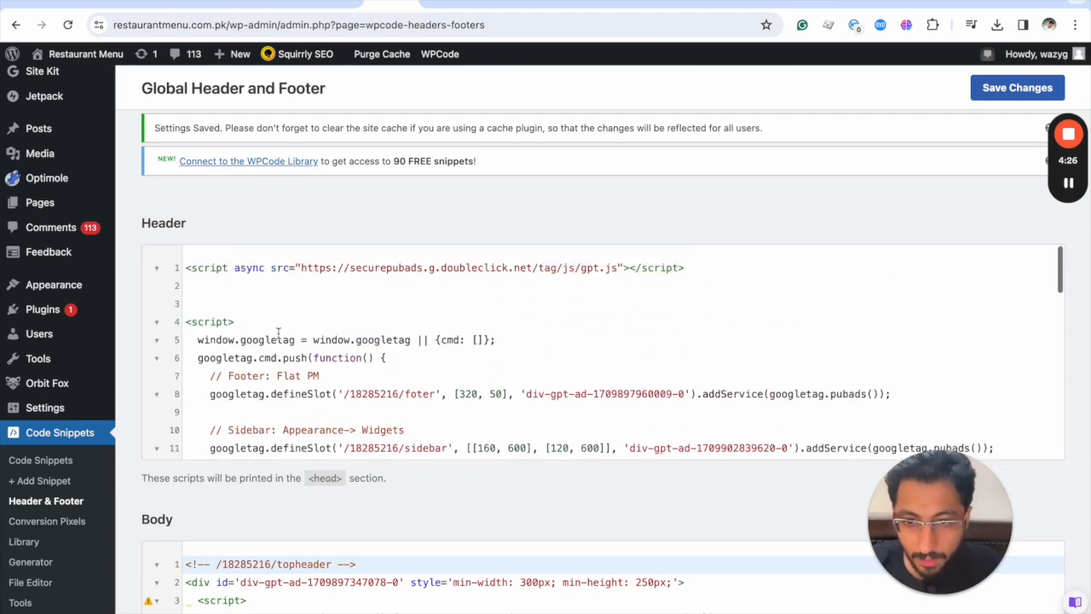
pyautogui.click(237, 305)
pyautogui.press('BackSpace')
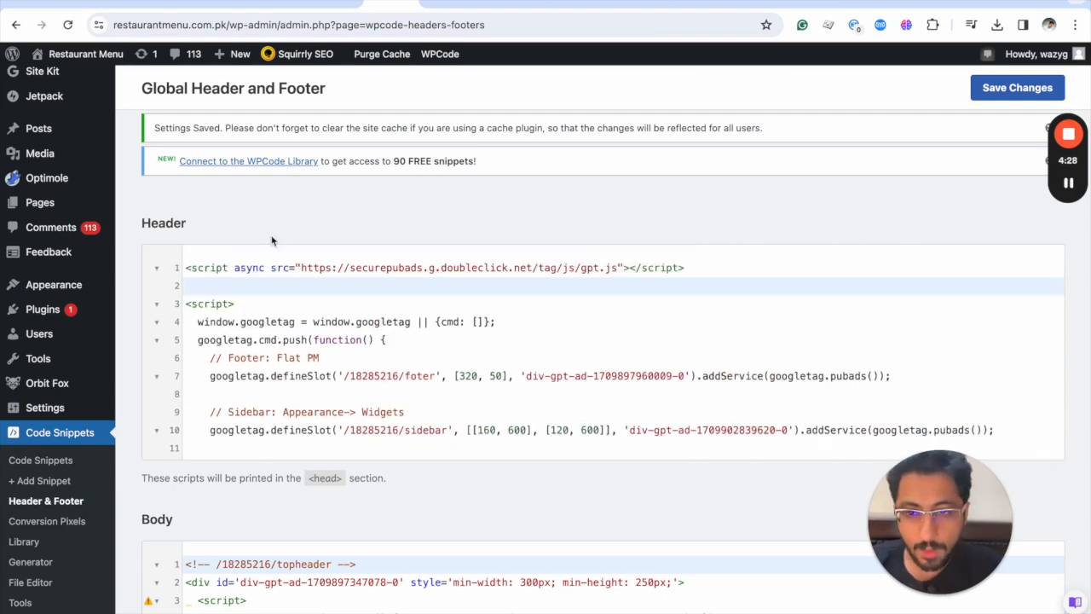
# Review the pasted header script, the body's topheader display code and the footer's star5 script.
pyautogui.scroll(-1, 286, 219)
pyautogui.scroll(-6, 269, 338)
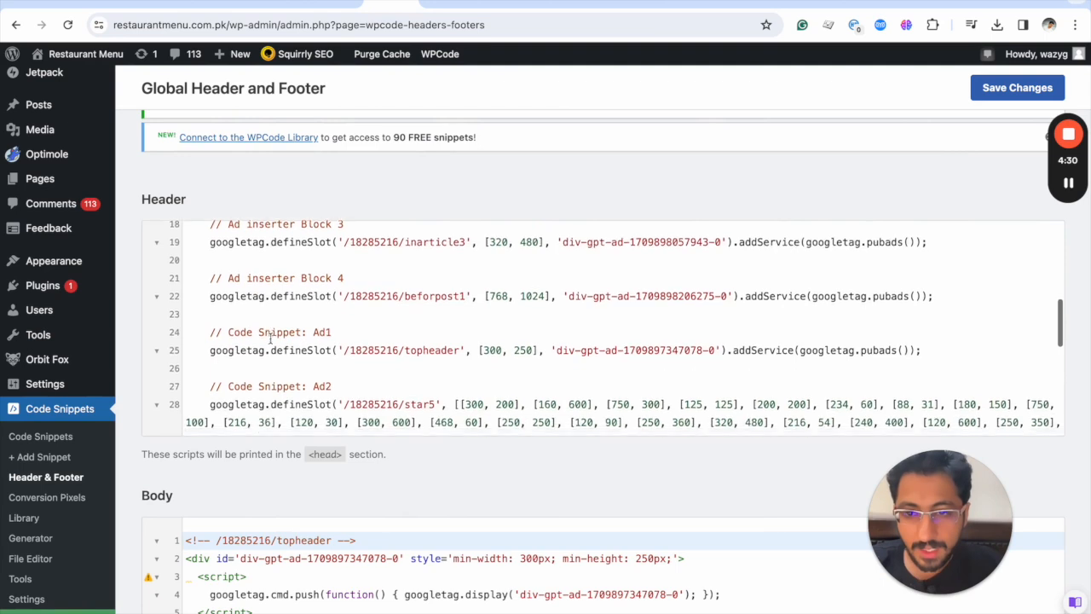
pyautogui.scroll(-2, 151, 409)
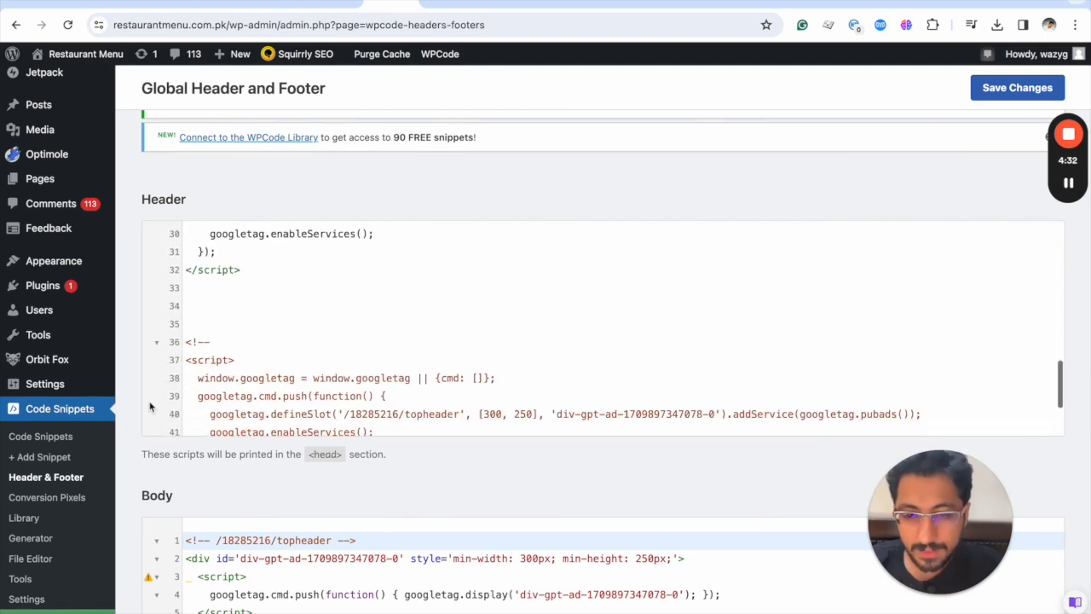
pyautogui.scroll(-3, 174, 497)
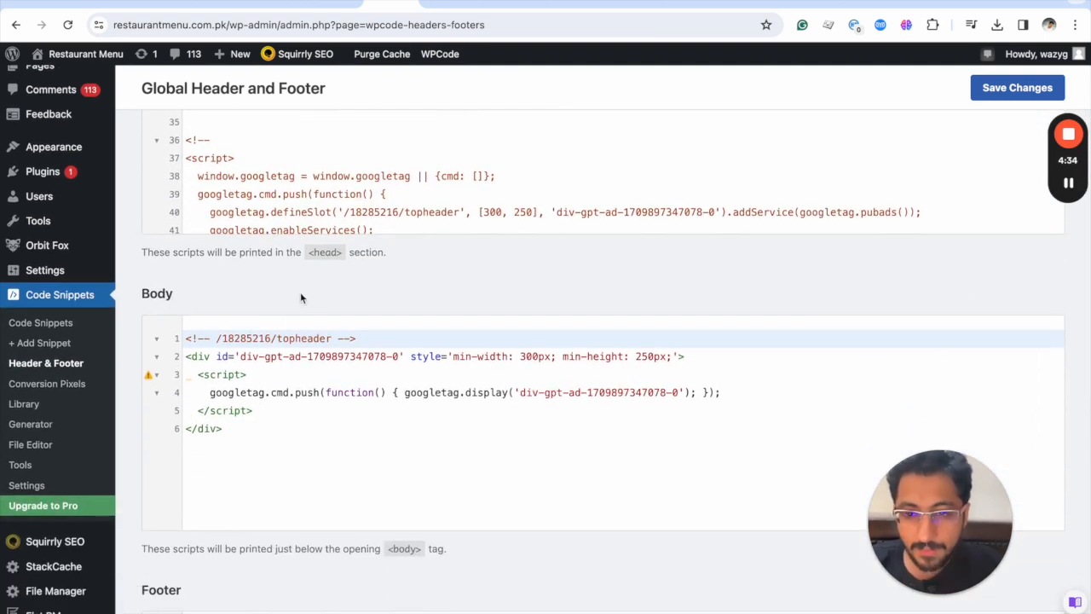
pyautogui.scroll(-2, 300, 297)
pyautogui.scroll(-3, 300, 298)
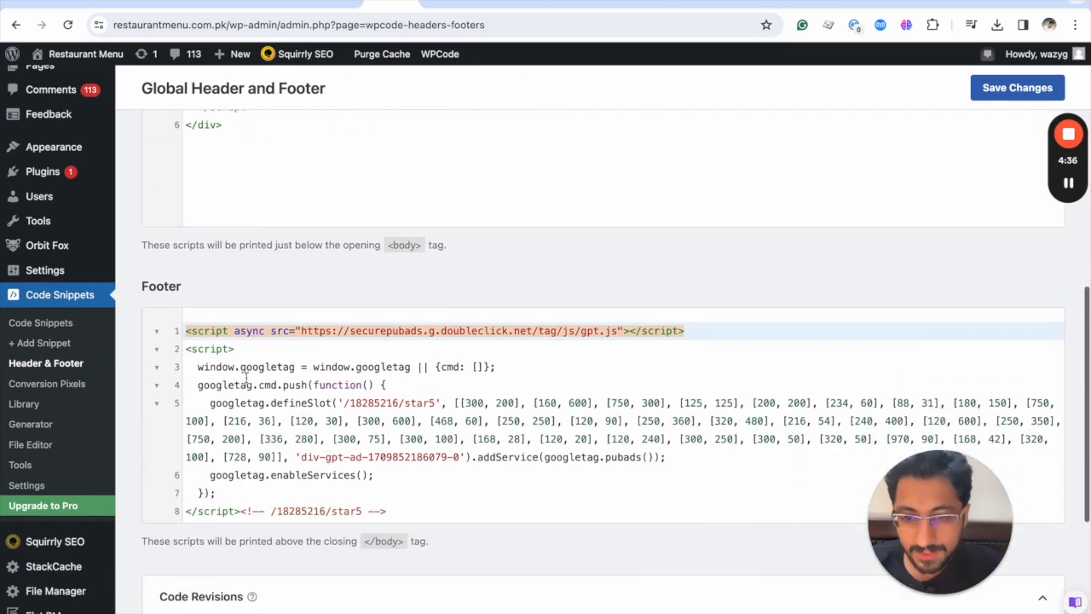
pyautogui.hotkey('ctrl', 'v')
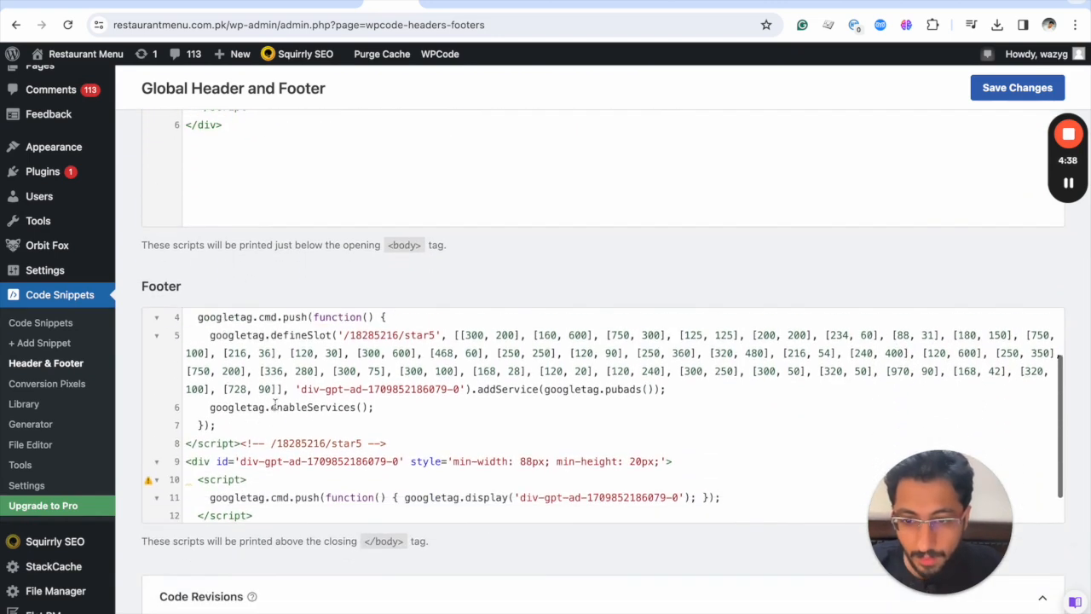
pyautogui.scroll(2, 274, 404)
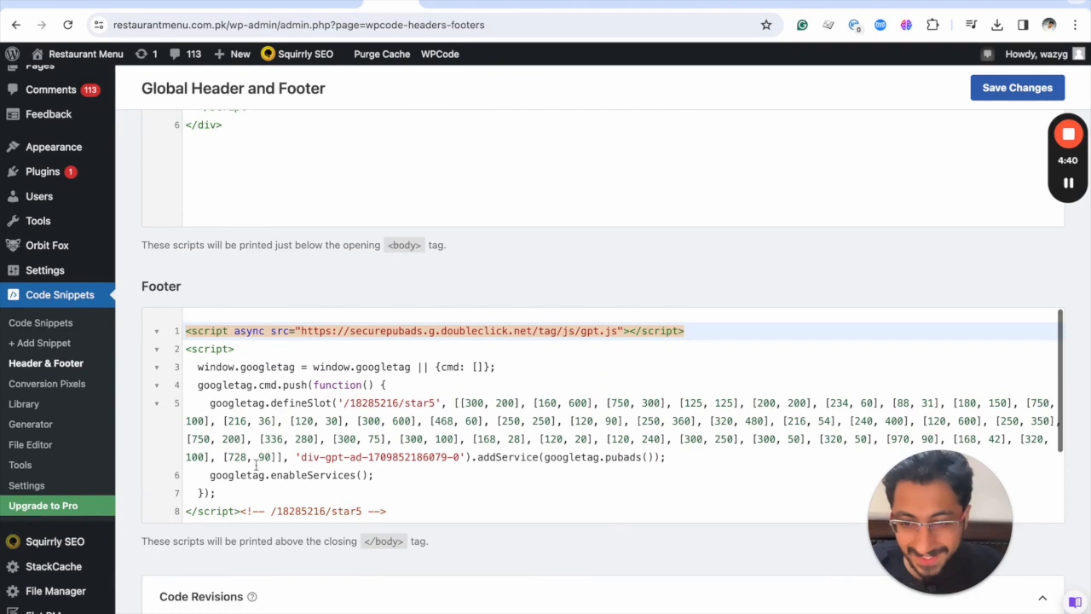
pyautogui.scroll(-1, 230, 500)
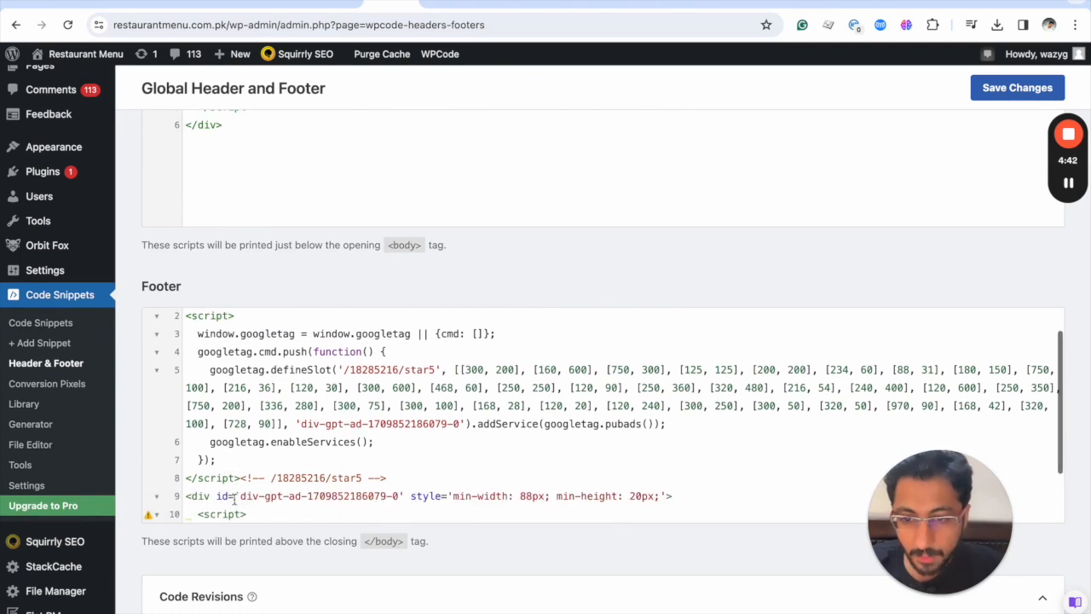
pyautogui.click(249, 478)
pyautogui.moveTo(391, 478); pyautogui.dragTo(196, 306)
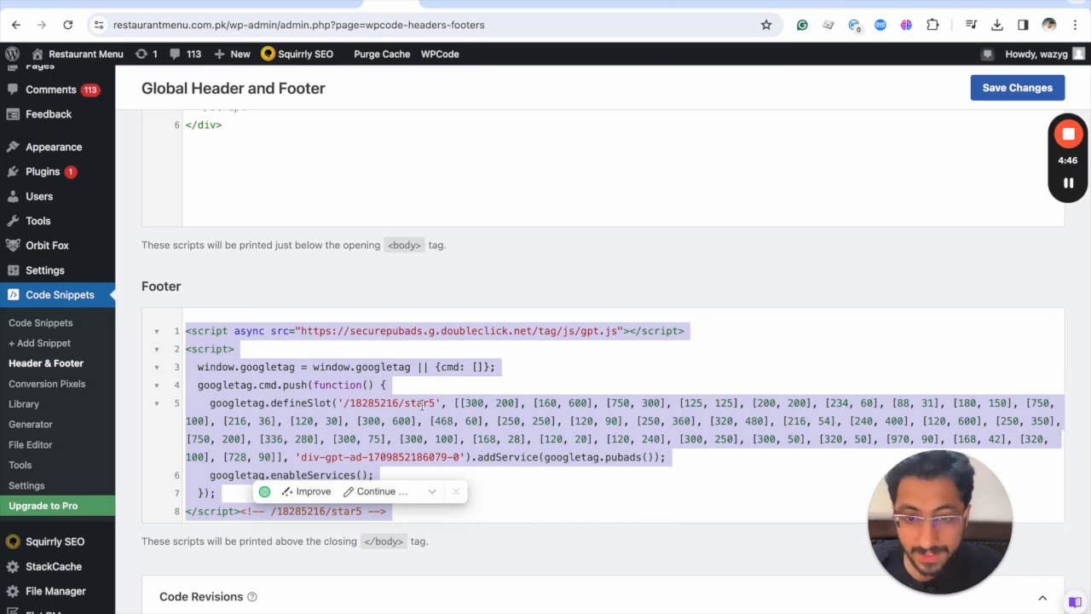
# Copy the slot name star5 from the footer's slot definition and search the footer code for it.
pyautogui.doubleClick(421, 403)
pyautogui.hotkey('ctrl', 'f')
pyautogui.hotkey('ctrl', 'c')
pyautogui.press('Return')
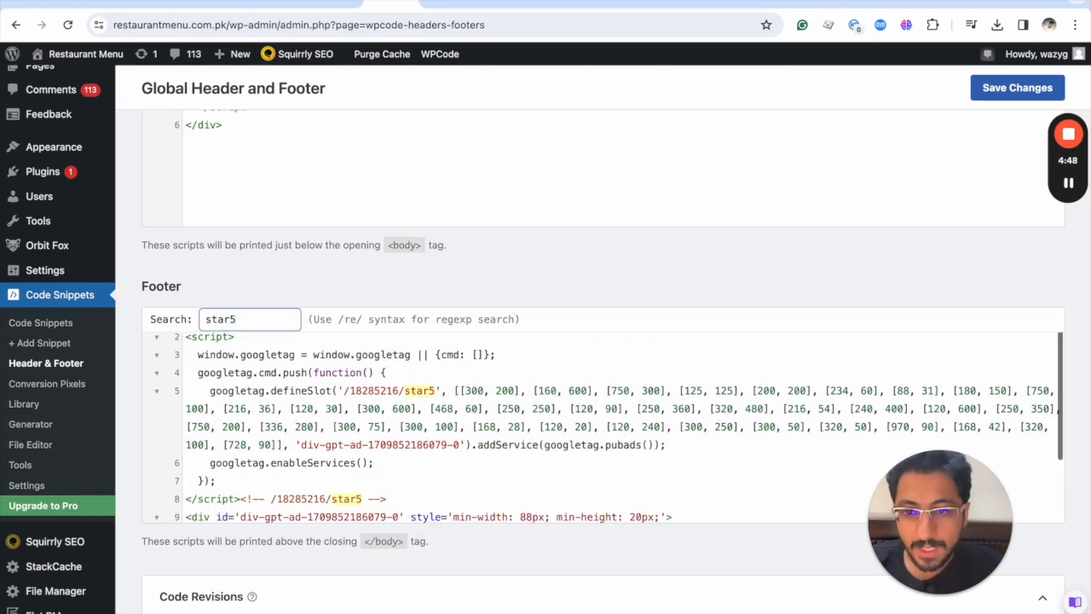
pyautogui.hotkey('ctrl', 'a')
pyautogui.click(538, 269)
pyautogui.hotkey('ctrl', 'f')
pyautogui.hotkey('ctrl', 'v')
pyautogui.press('Return')
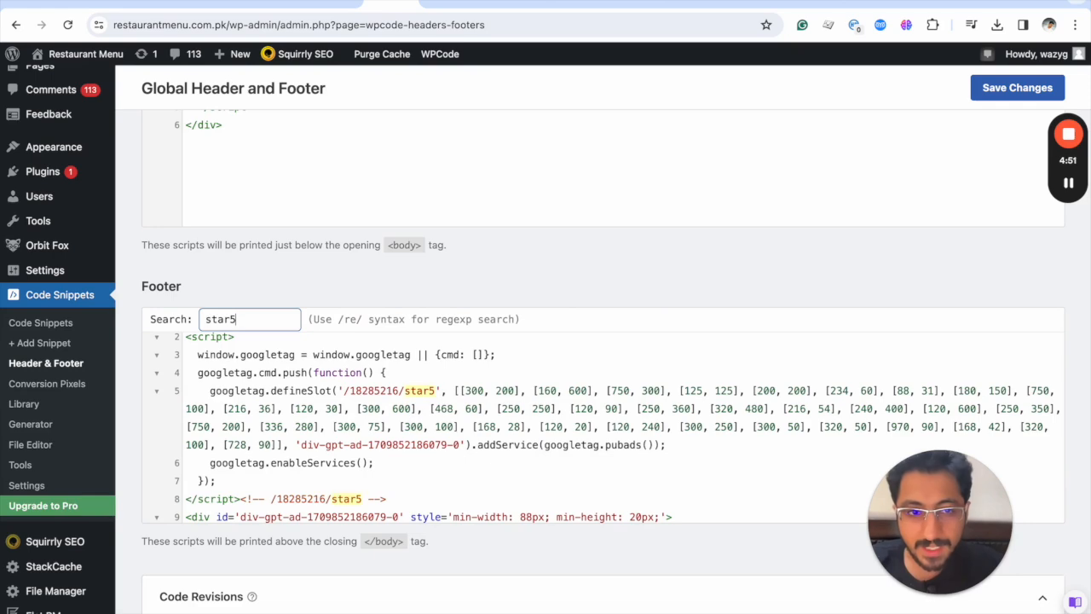
# Search the header code for star5 and examine the Ad2 slot definition in the combined script.
pyautogui.scroll(8, 504, 297)
pyautogui.scroll(-1, 504, 298)
pyautogui.click(475, 302)
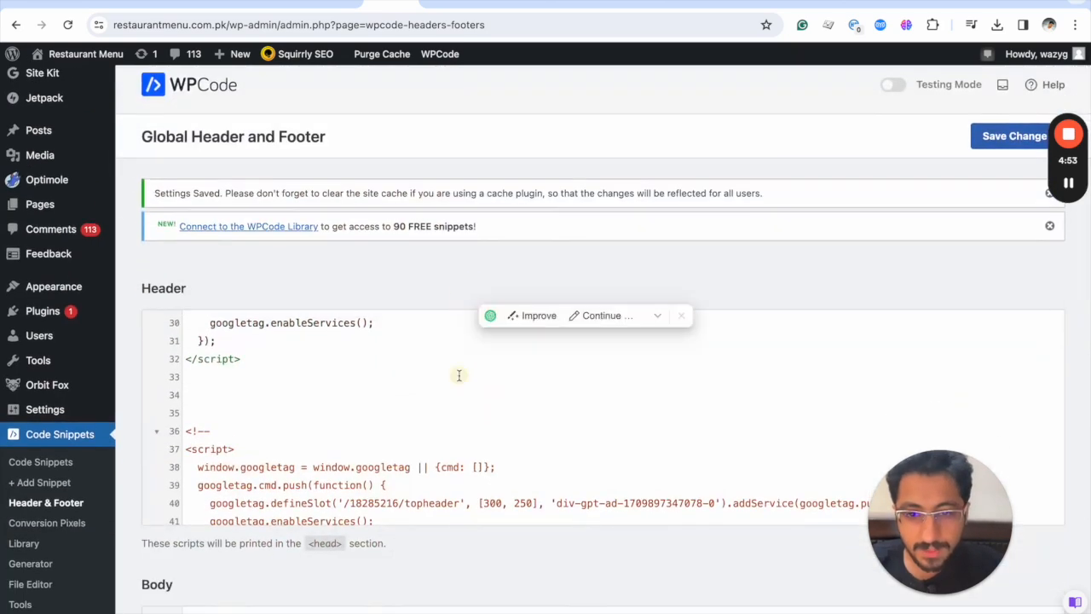
pyautogui.click(460, 376)
pyautogui.hotkey('ctrl', 'f')
pyautogui.press('Return')
pyautogui.scroll(2, 300, 396)
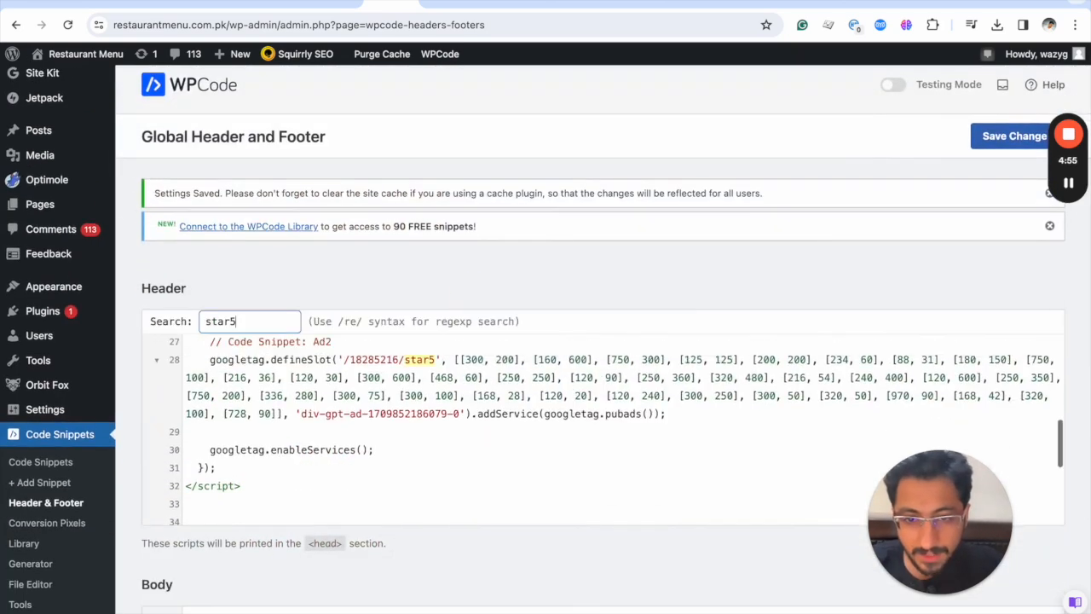
pyautogui.click(336, 285)
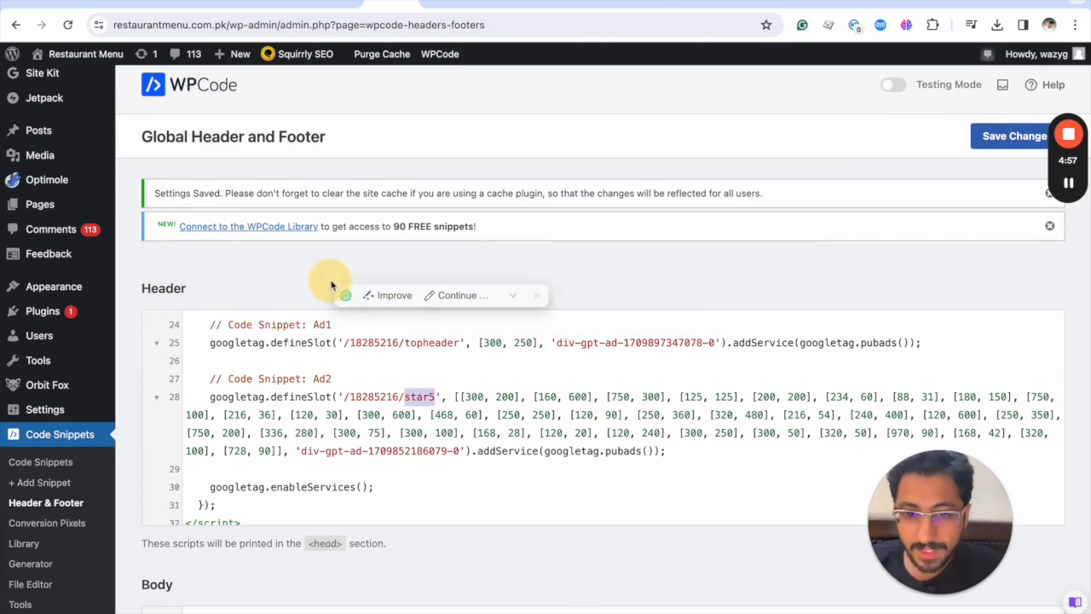
# Delete the gpt.js tag, star5 slot definition script and star5 comment from the footer code, plus the leftover blank line.
pyautogui.scroll(-7, 311, 574)
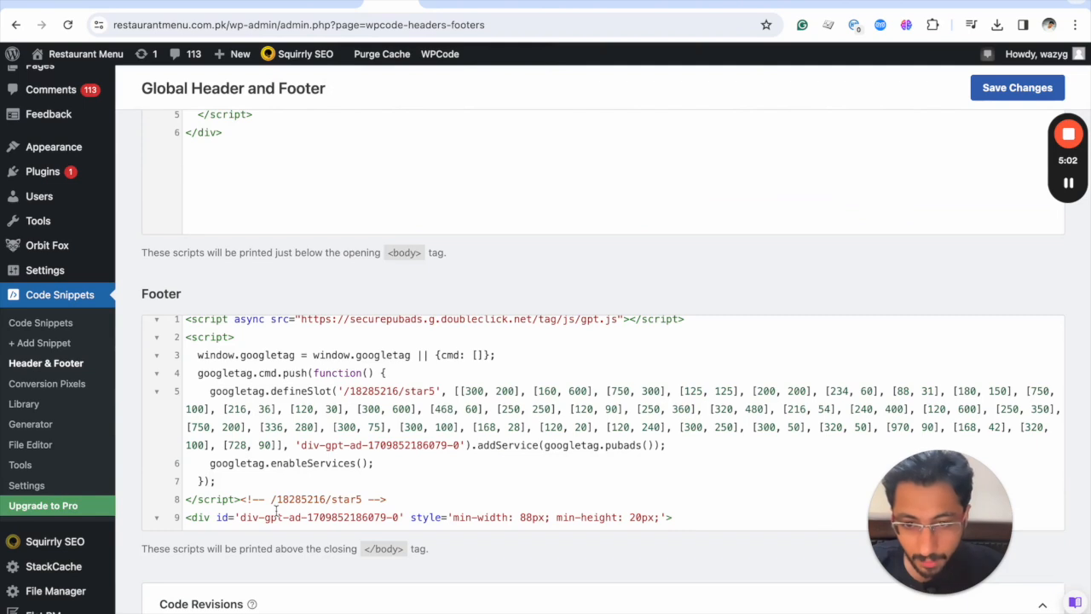
pyautogui.scroll(1, 288, 471)
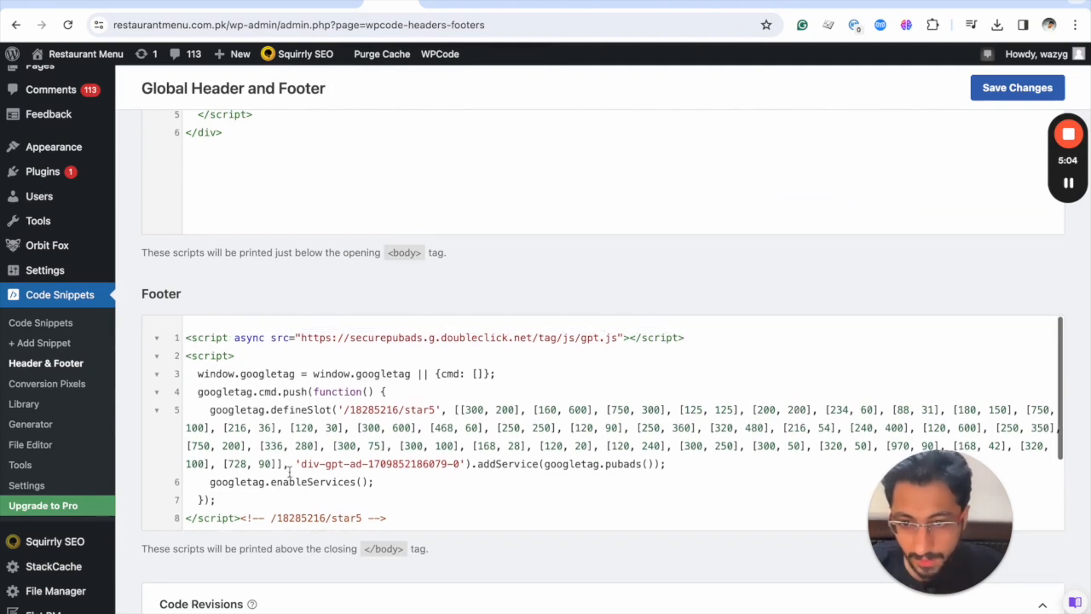
pyautogui.scroll(-1, 290, 471)
pyautogui.moveTo(390, 490); pyautogui.dragTo(183, 339)
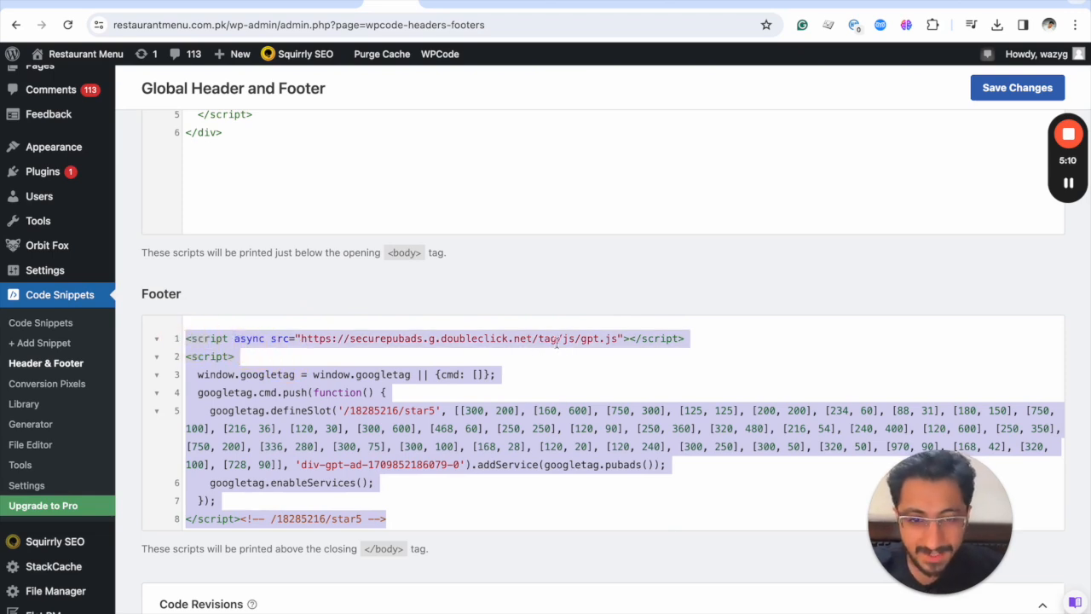
pyautogui.press('super+v')
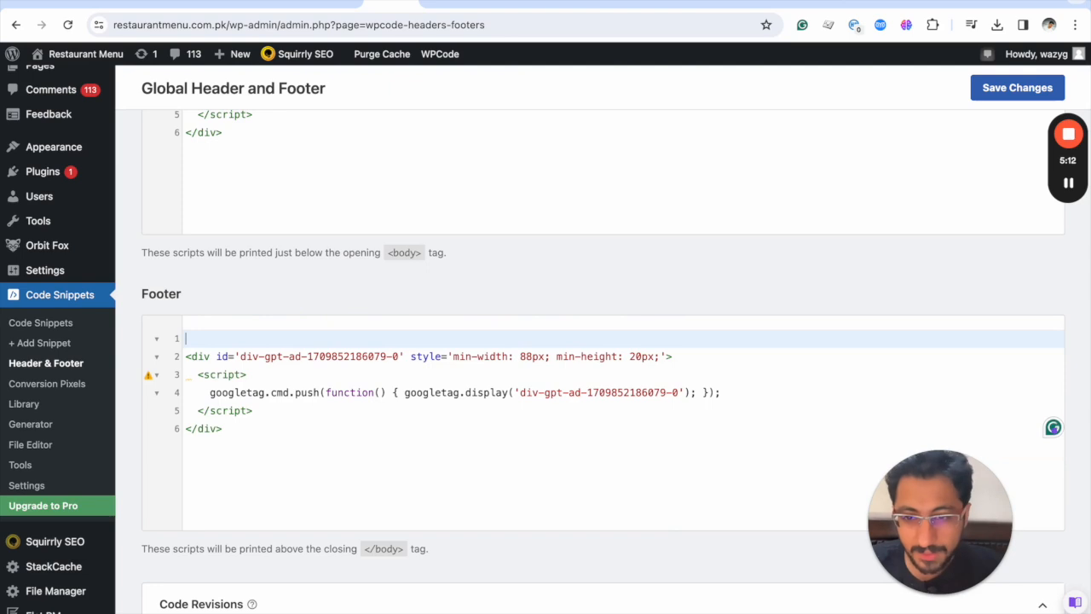
pyautogui.click(187, 357)
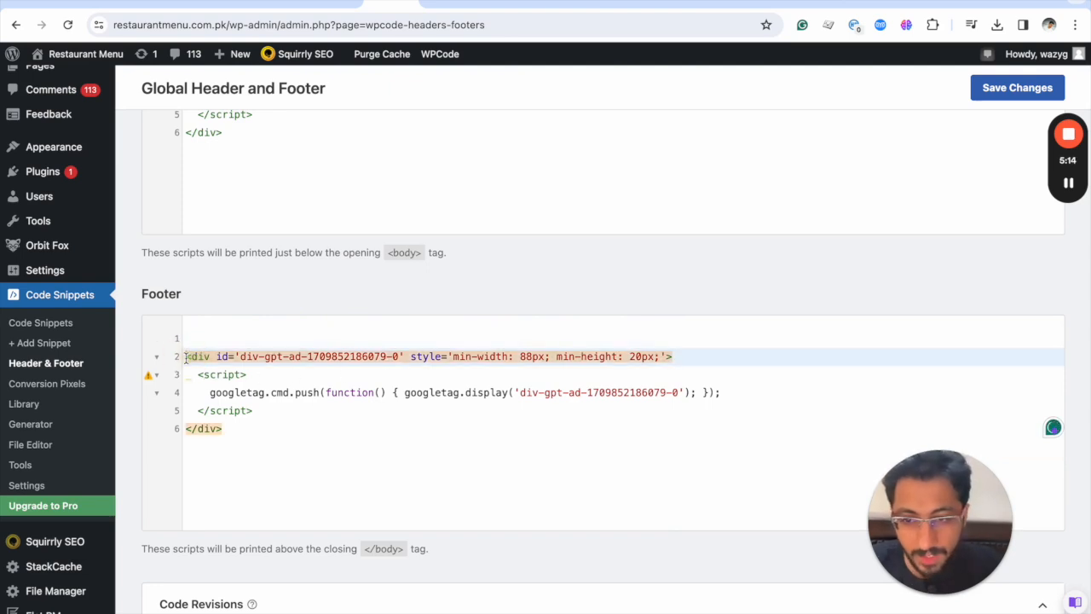
pyautogui.press('BackSpace')
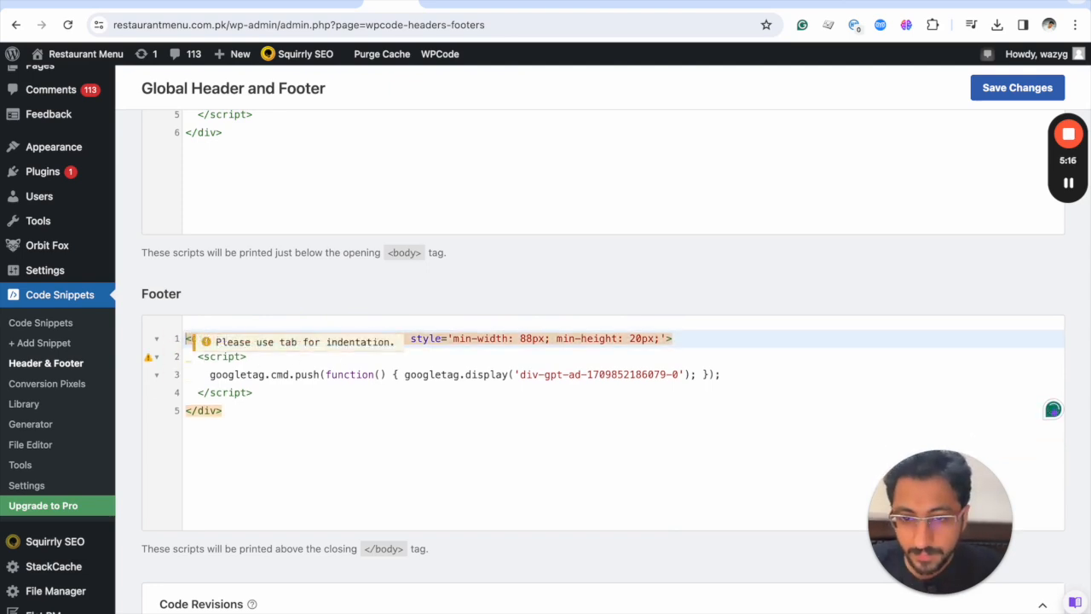
# Indent each line of the footer's star5 display code, from the opening to the closing div, by one tab.
pyautogui.moveTo(147, 359)
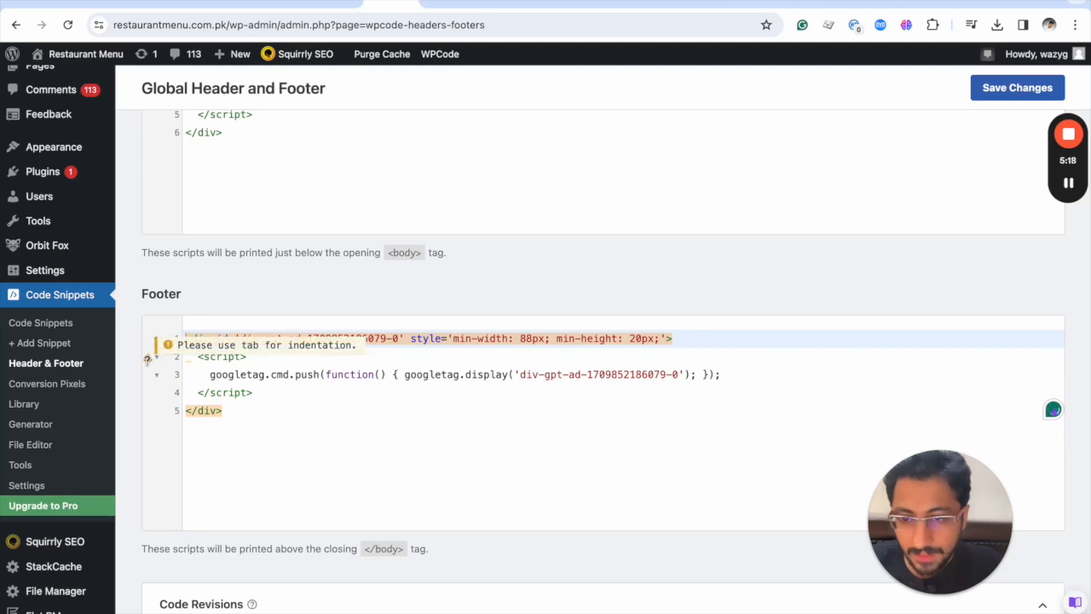
pyautogui.click(259, 411)
pyautogui.click(196, 346)
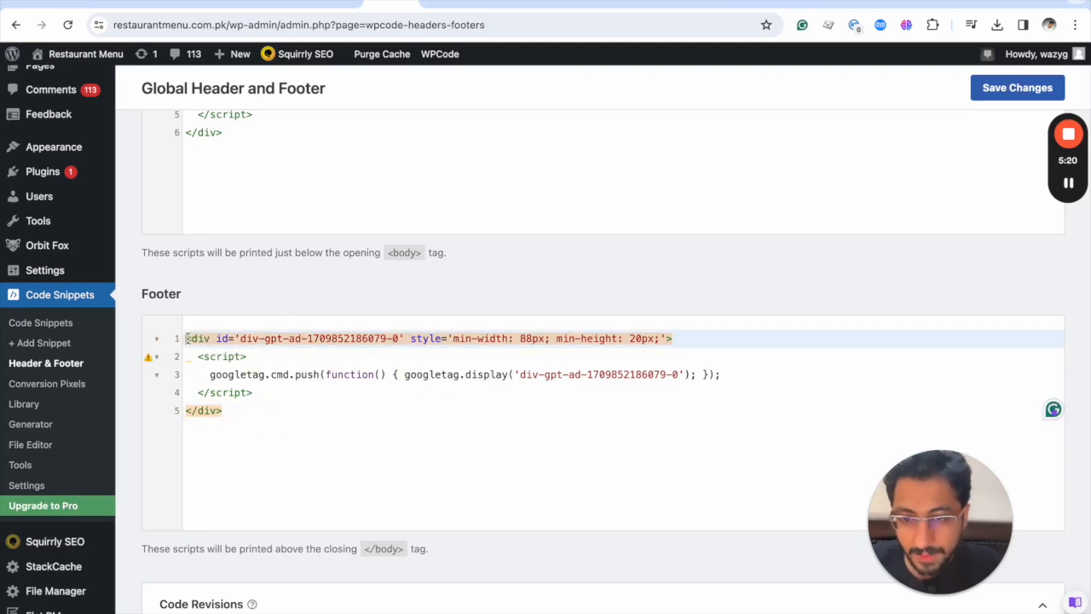
pyautogui.press('Tab')
pyautogui.click(190, 358)
pyautogui.press('Tab')
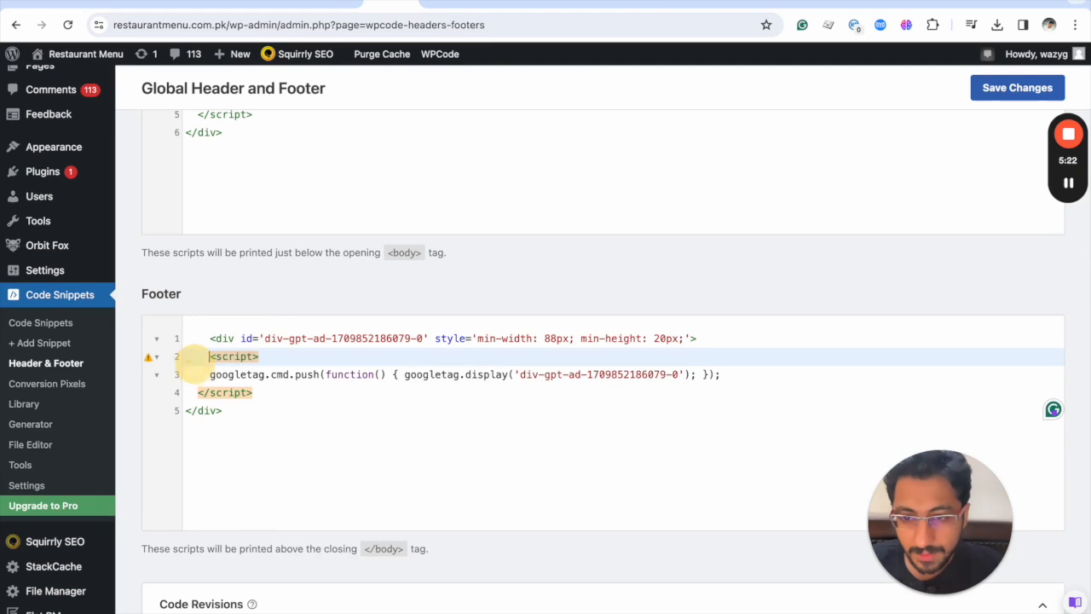
pyautogui.click(195, 373)
pyautogui.press('Tab')
pyautogui.click(198, 394)
pyautogui.press('Tab')
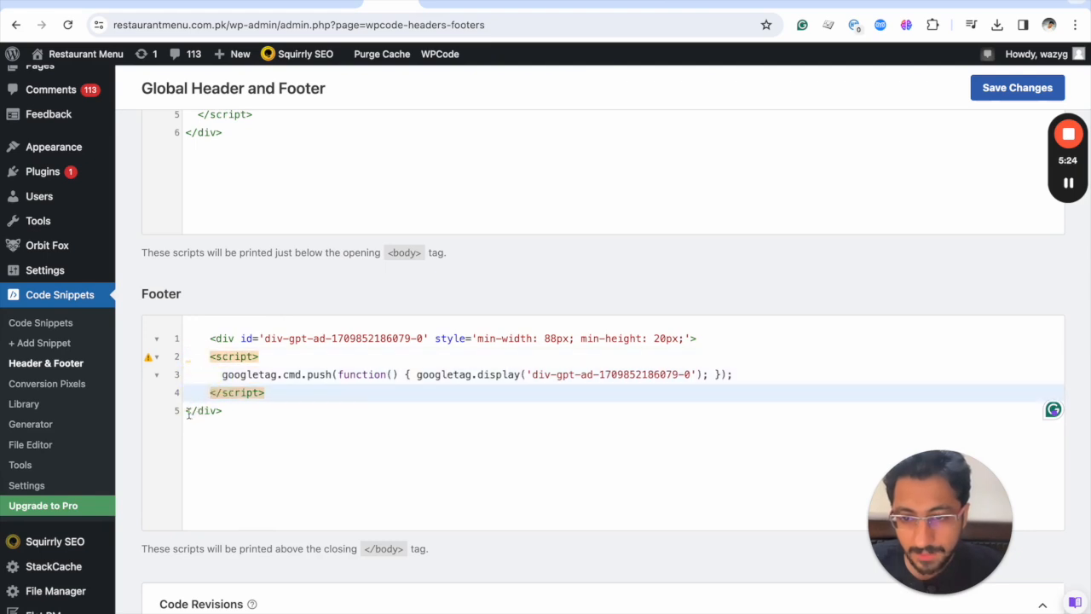
pyautogui.click(187, 414)
pyautogui.press('Tab')
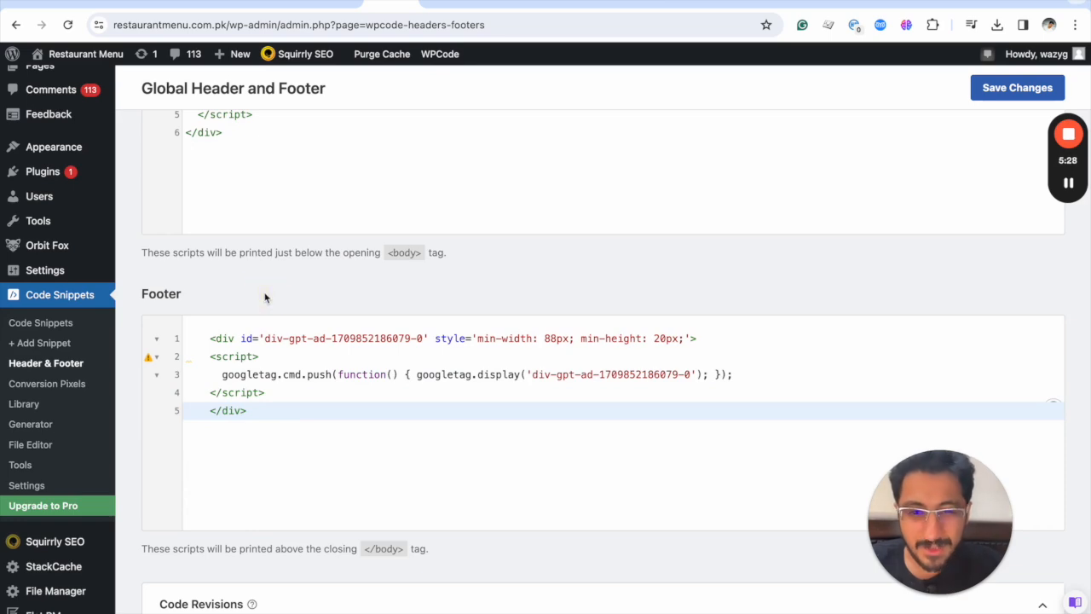
# Save the changes to the global header and footer code.
pyautogui.scroll(-3, 264, 297)
pyautogui.scroll(4, 264, 297)
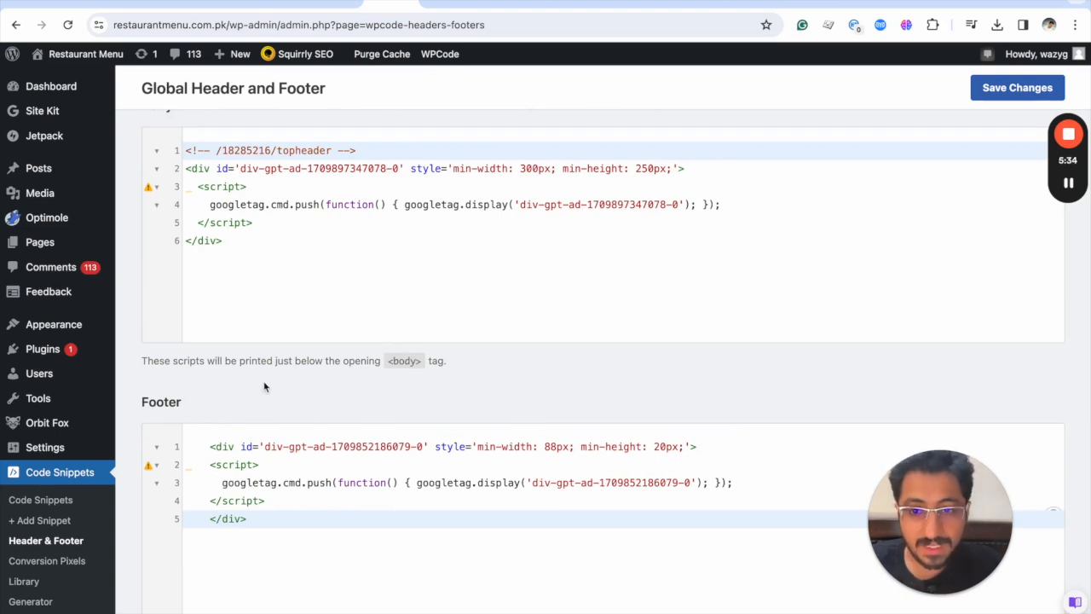
pyautogui.click(1000, 96)
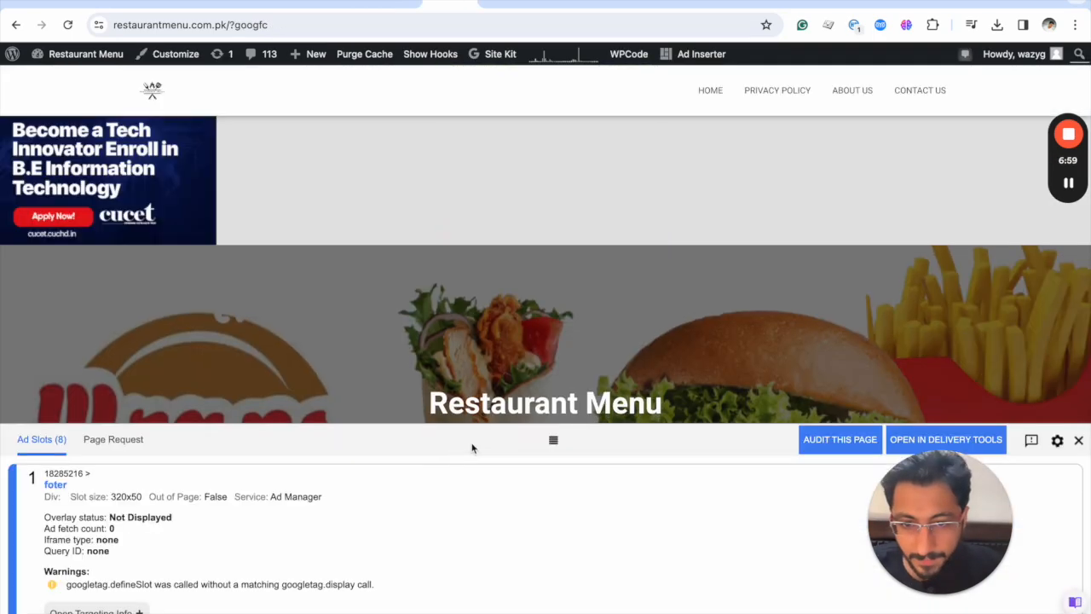
# On the homepage with ?googfc, enlarge the ad console and examine the delivery details and warnings of all the ad slots.
pyautogui.moveTo(553, 440); pyautogui.dragTo(554, 182)
pyautogui.scroll(-1, 268, 412)
pyautogui.scroll(-7, 269, 412)
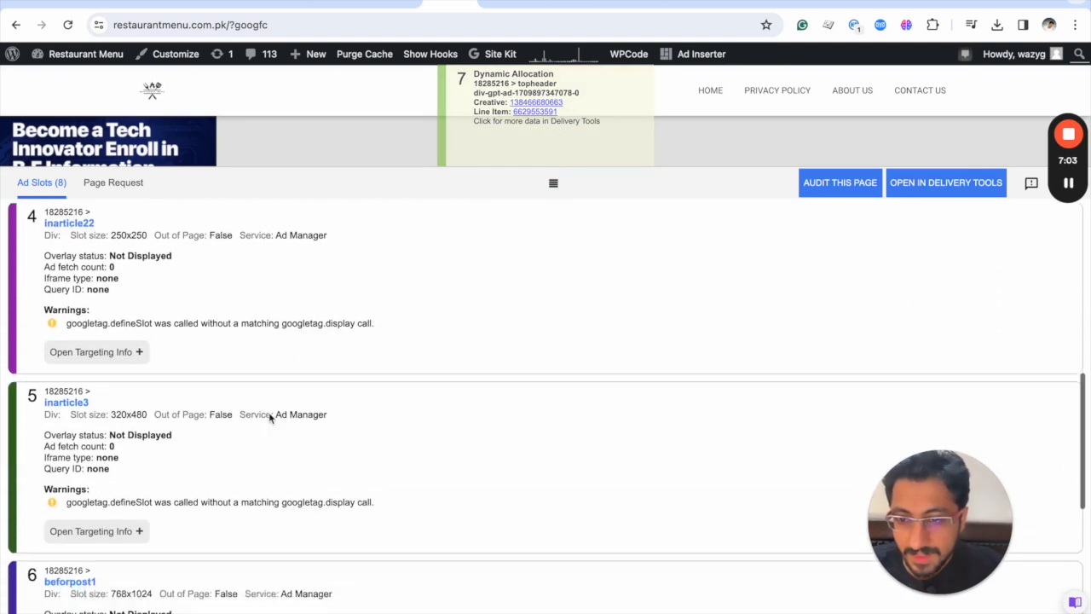
pyautogui.scroll(-6, 269, 412)
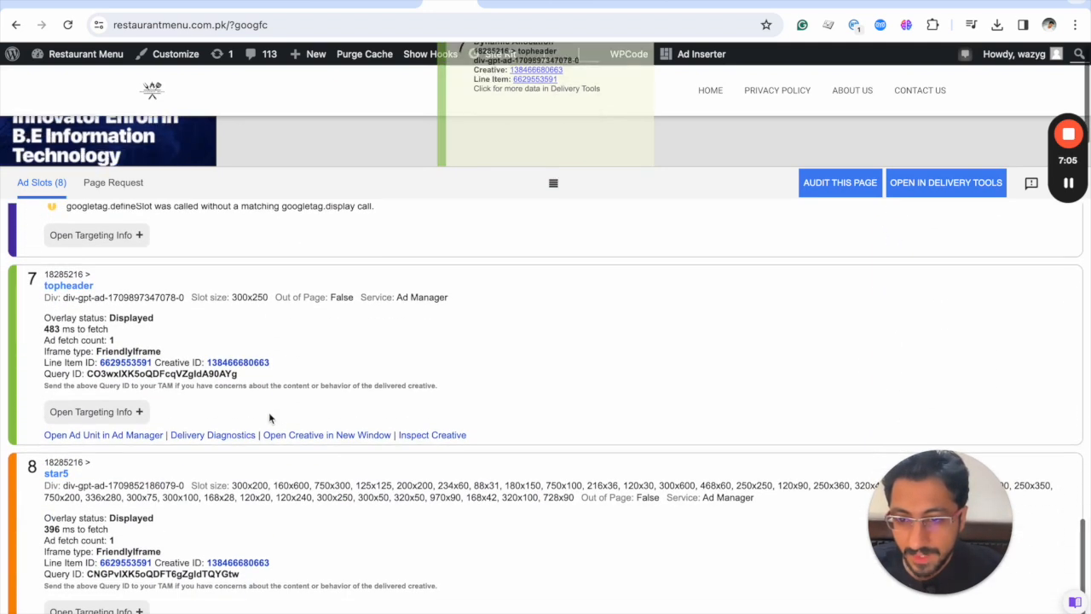
pyautogui.scroll(15, 279, 493)
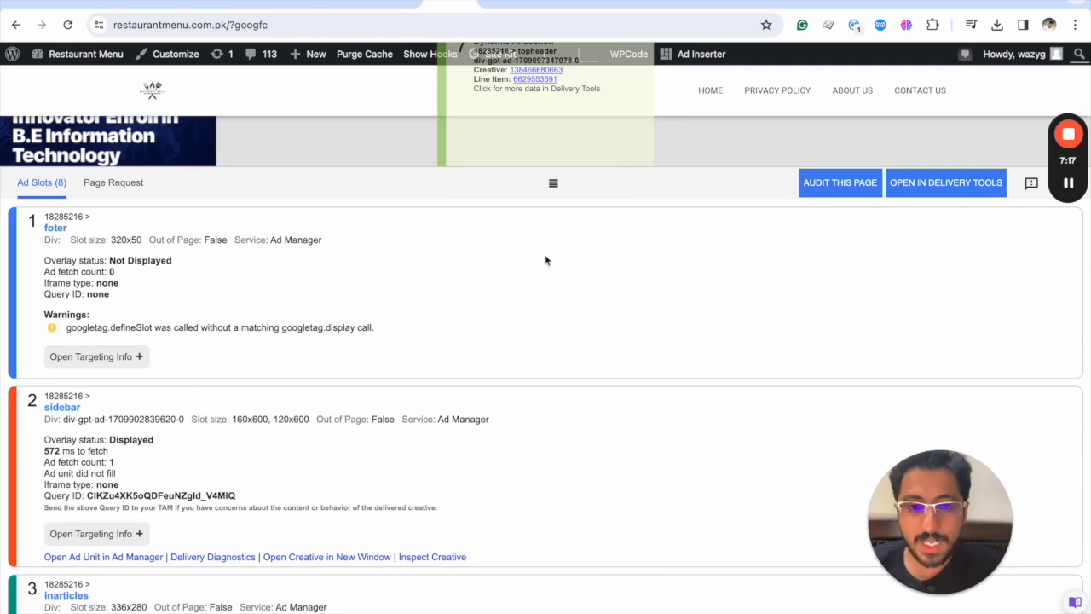
pyautogui.moveTo(553, 184); pyautogui.dragTo(553, 265)
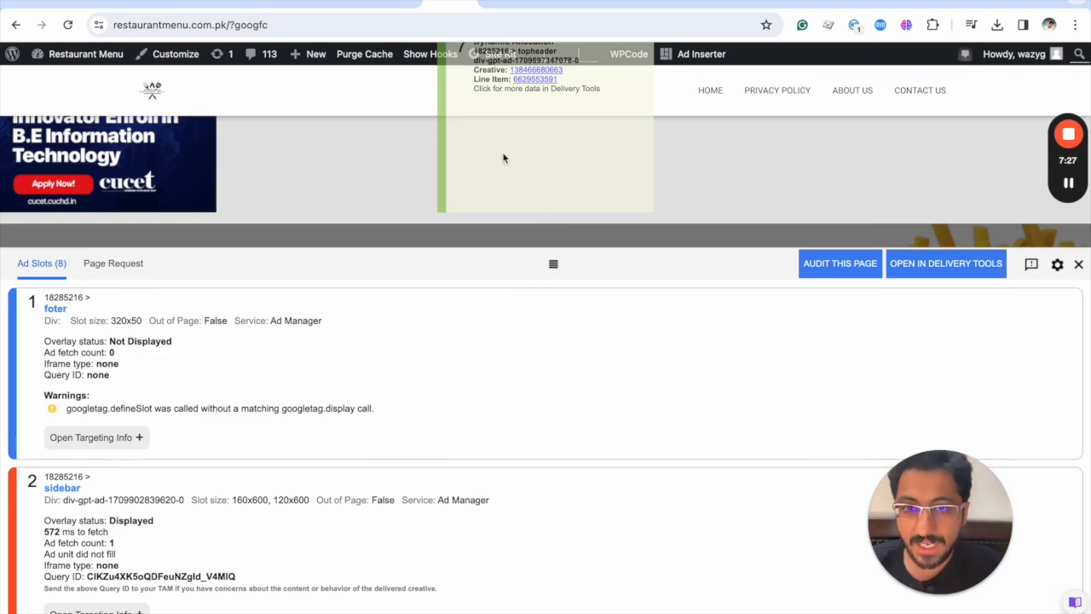
# Return to the global header and footer code, review its three sections and locate the foter slot definition in the header script.
pyautogui.click(395, 3)
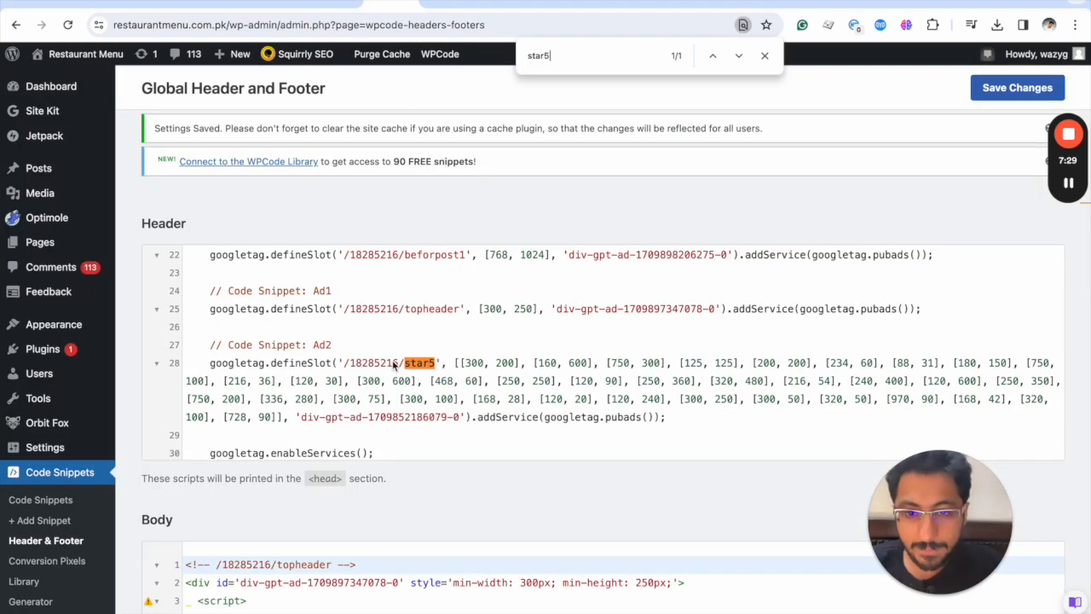
pyautogui.scroll(10, 393, 362)
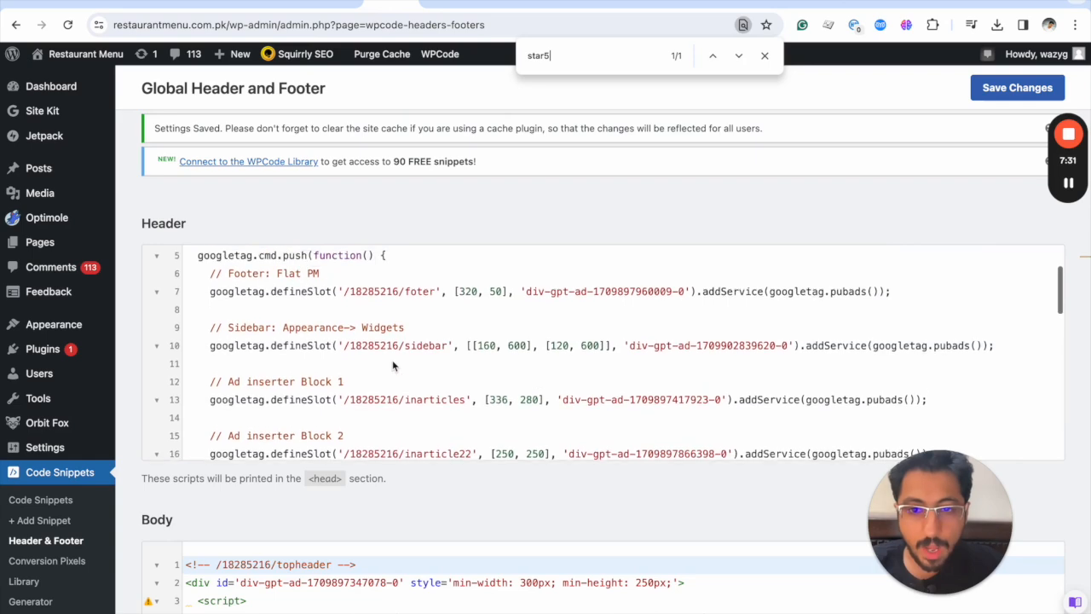
pyautogui.click(1071, 187)
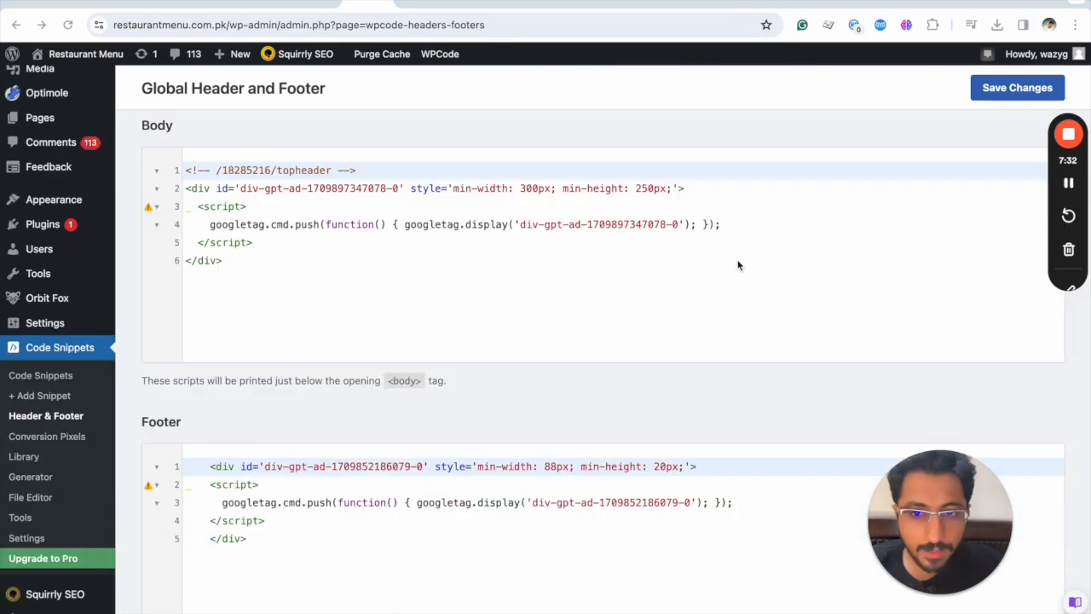
pyautogui.scroll(3, 536, 296)
pyautogui.scroll(5, 535, 296)
pyautogui.scroll(-1, 477, 400)
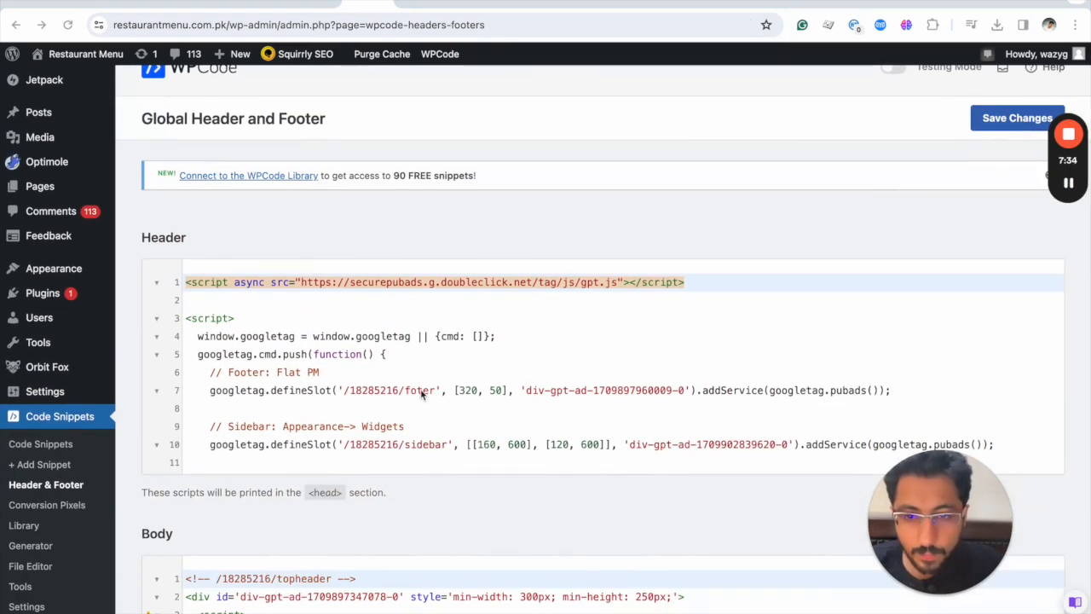
pyautogui.doubleClick(420, 390)
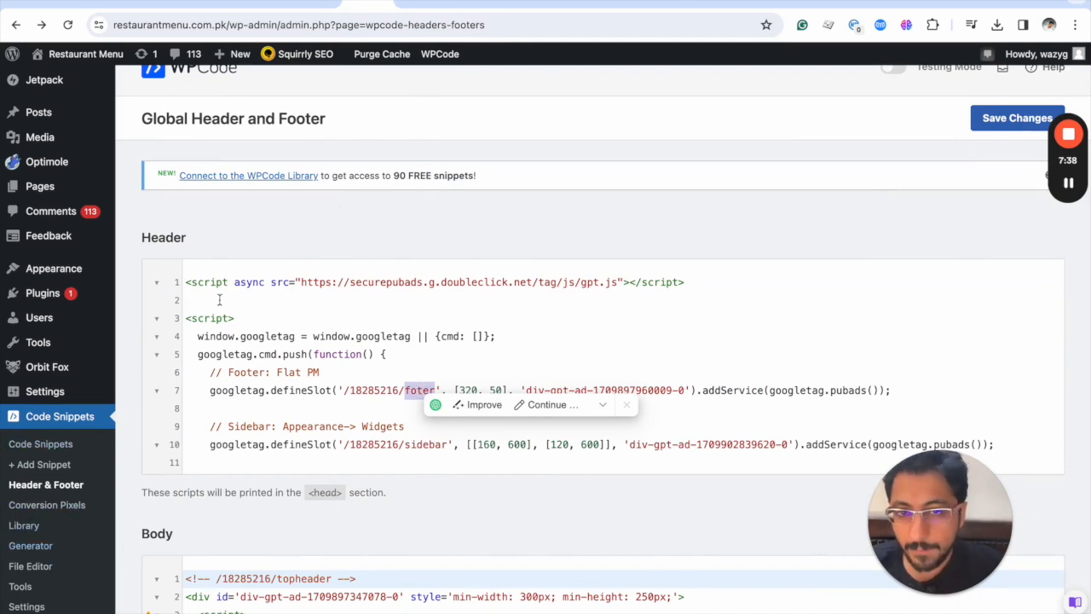
# Open the Flat PM footer block and search its ad code for foter.
pyautogui.click(412, 4)
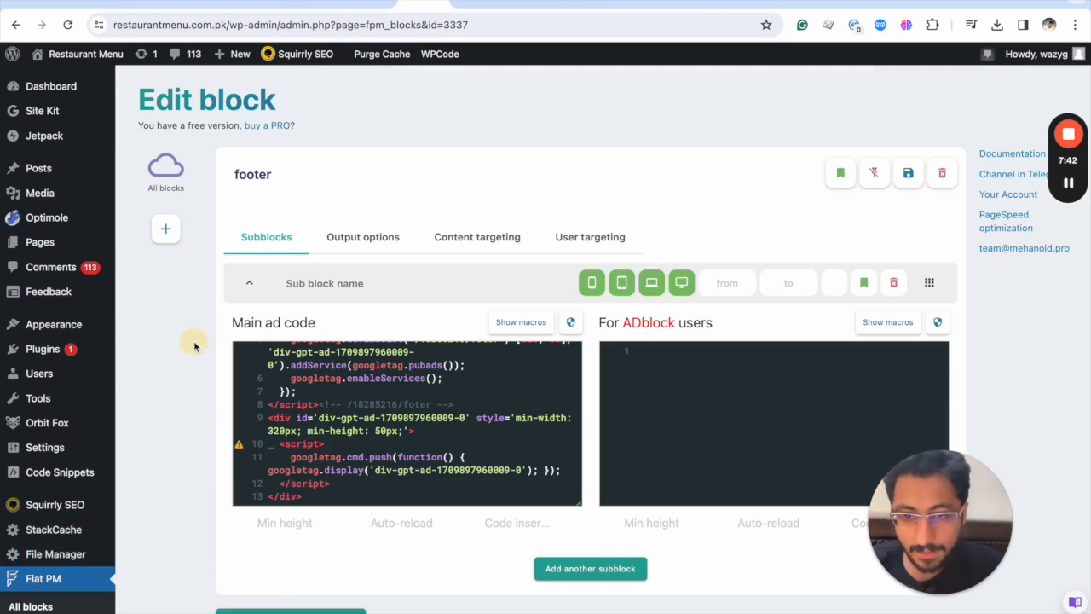
pyautogui.hotkey('ctrl', 'f')
pyautogui.write('foter')
pyautogui.press('Return')
pyautogui.press('Return')
pyautogui.press('Return')
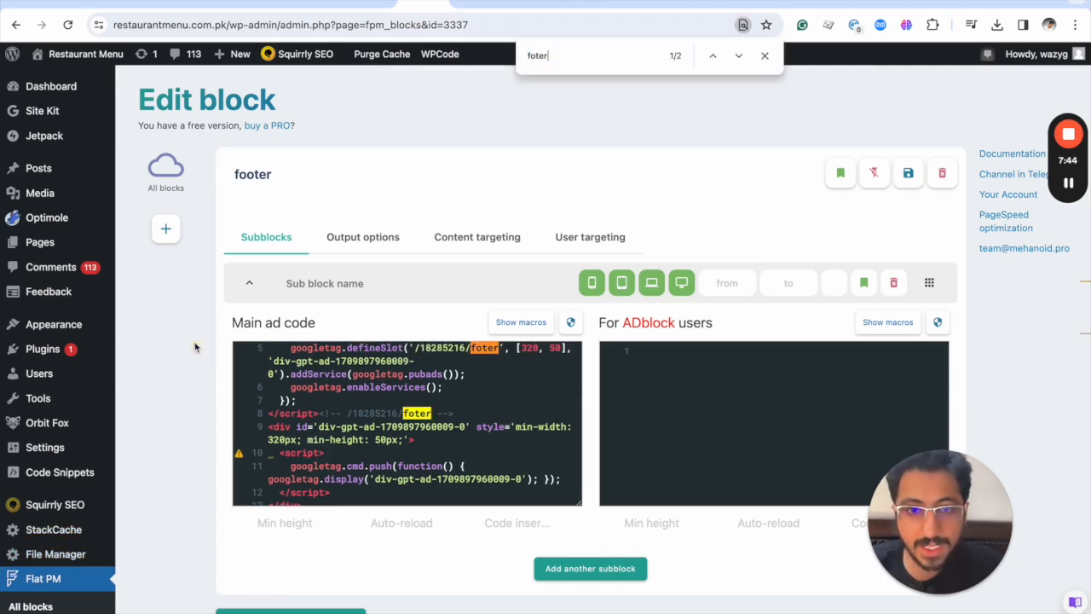
pyautogui.click(368, 3)
pyautogui.moveTo(525, 390); pyautogui.dragTo(684, 389)
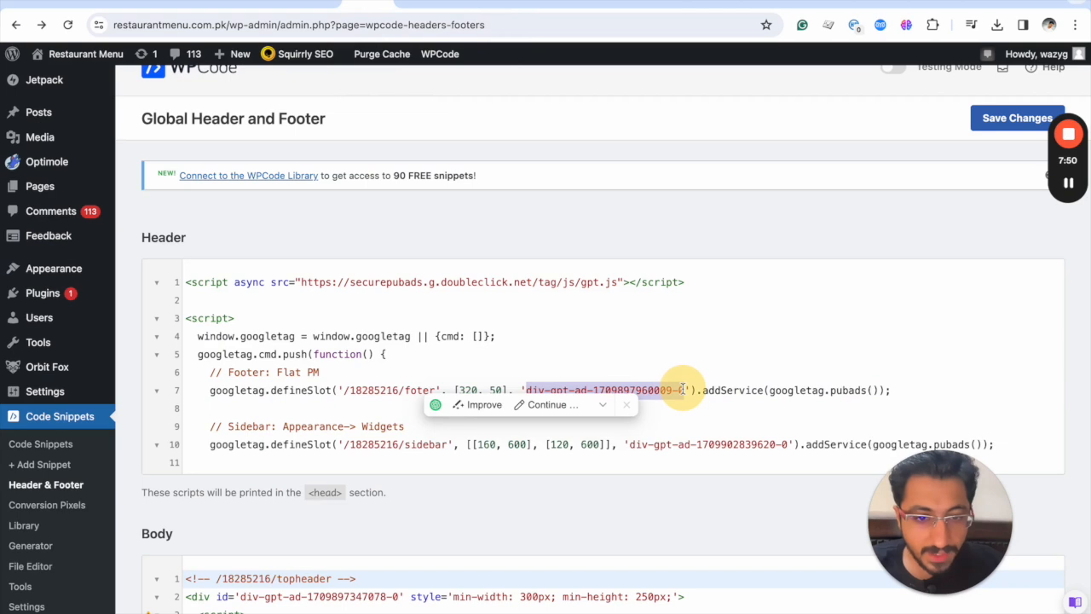
pyautogui.press('super+c')
pyautogui.click(420, 5)
pyautogui.press('super+f')
pyautogui.press('super+v')
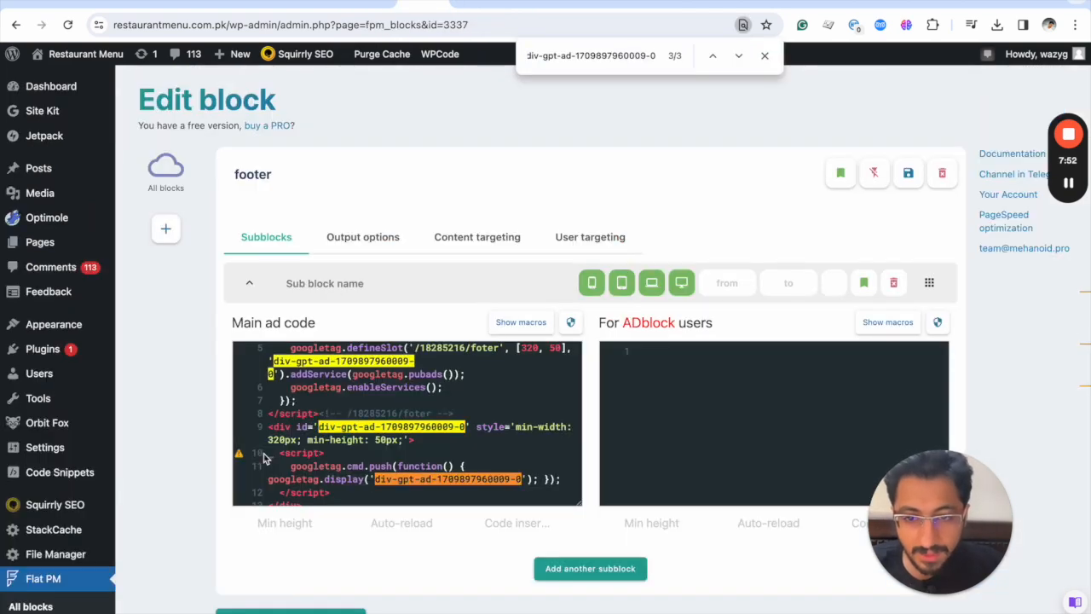
pyautogui.press('Return')
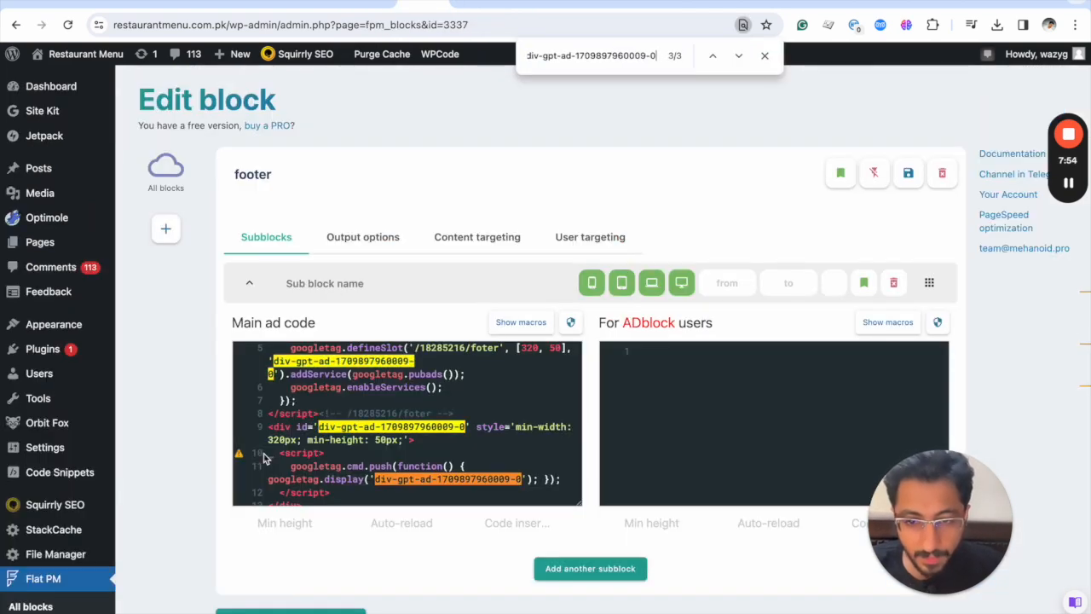
pyautogui.press('Return')
pyautogui.press('Return')
# Examine which post types the footer block's content targeting covers, and return to its subblock ad code.
pyautogui.scroll(-1, 307, 445)
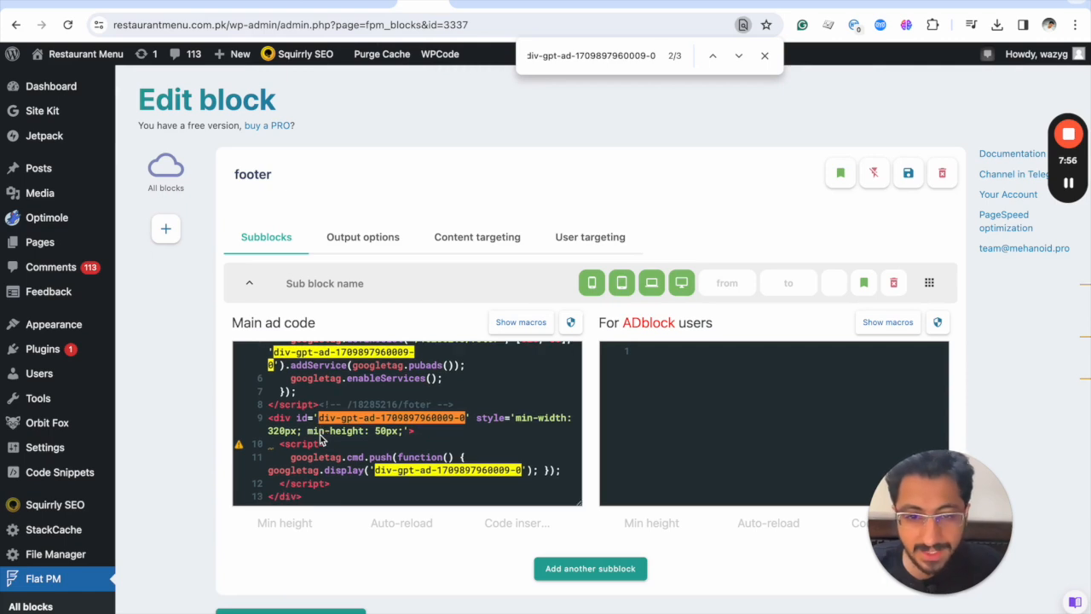
pyautogui.scroll(-1, 320, 439)
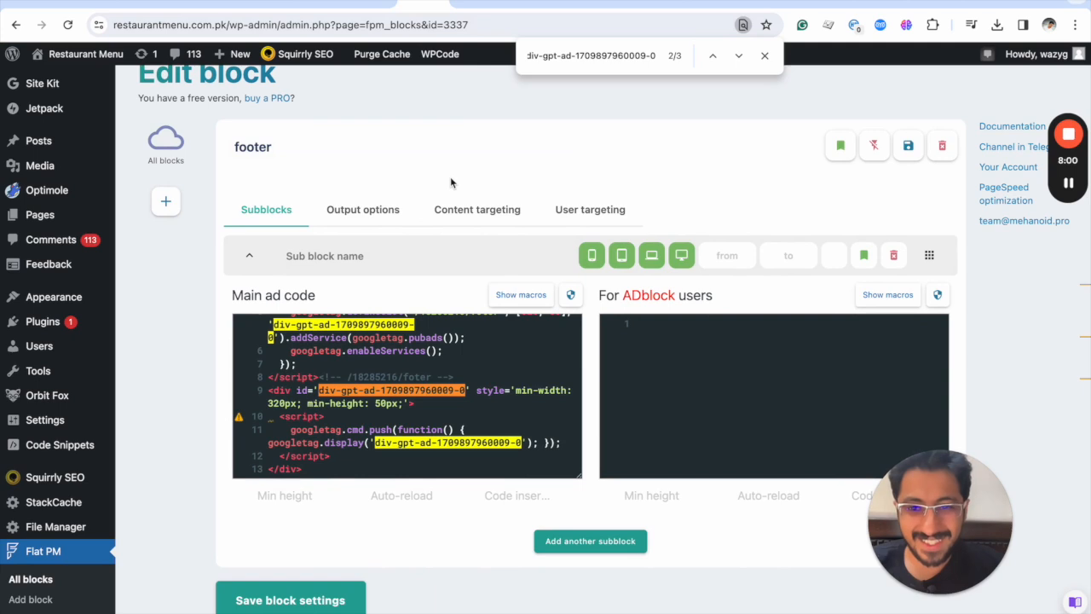
pyautogui.click(476, 209)
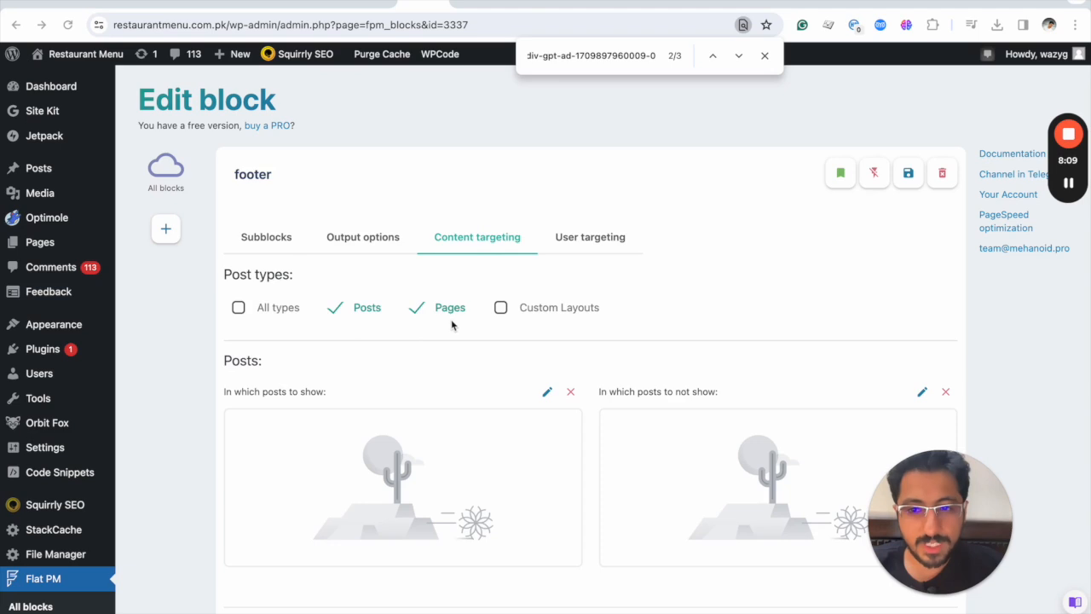
pyautogui.click(269, 242)
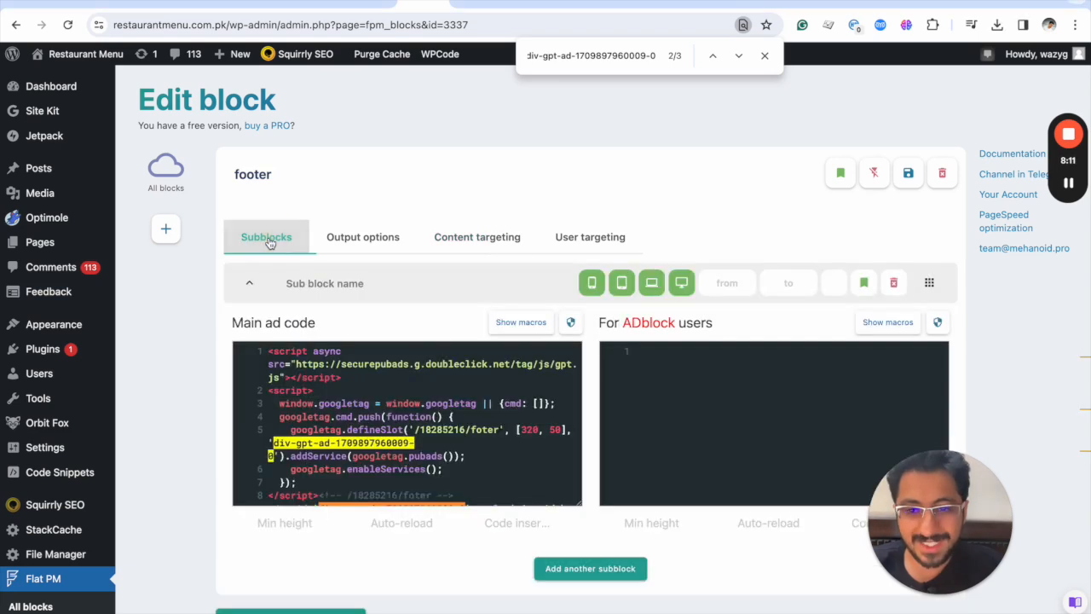
# Delete the gpt.js tag, foter slot definition script and foter comment from the footer block's main ad code, and save the block settings.
pyautogui.scroll(-2, 343, 415)
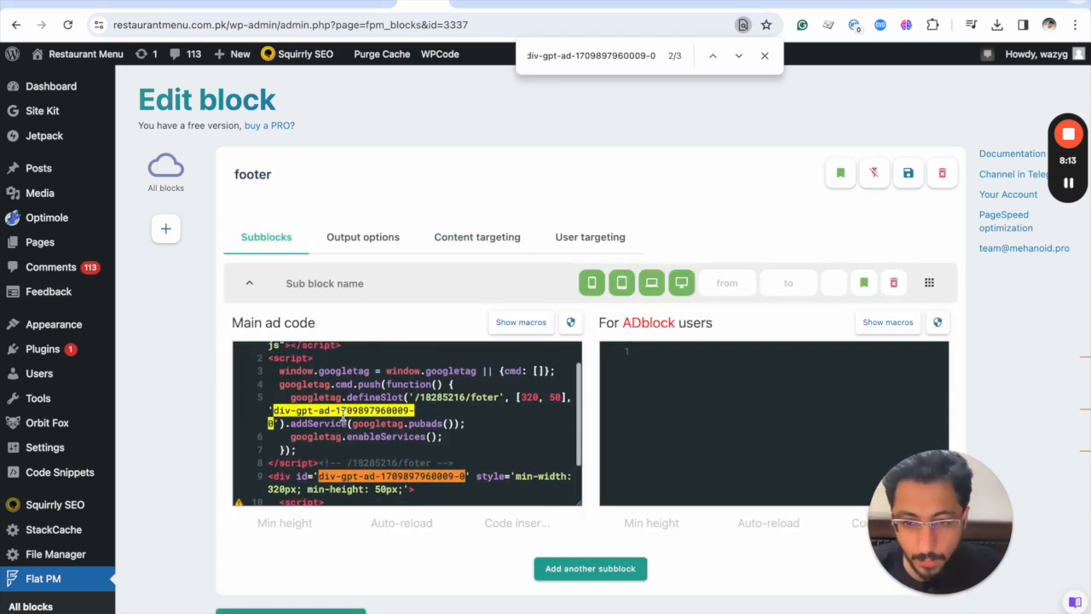
pyautogui.scroll(-3, 343, 416)
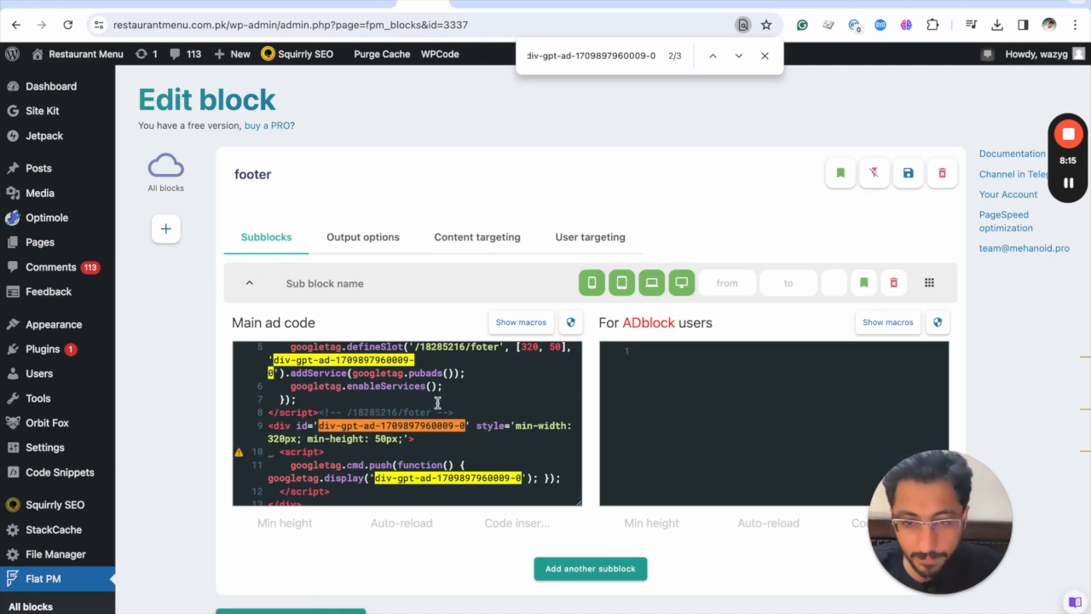
pyautogui.moveTo(459, 410); pyautogui.dragTo(274, 339)
pyautogui.press('BackSpace')
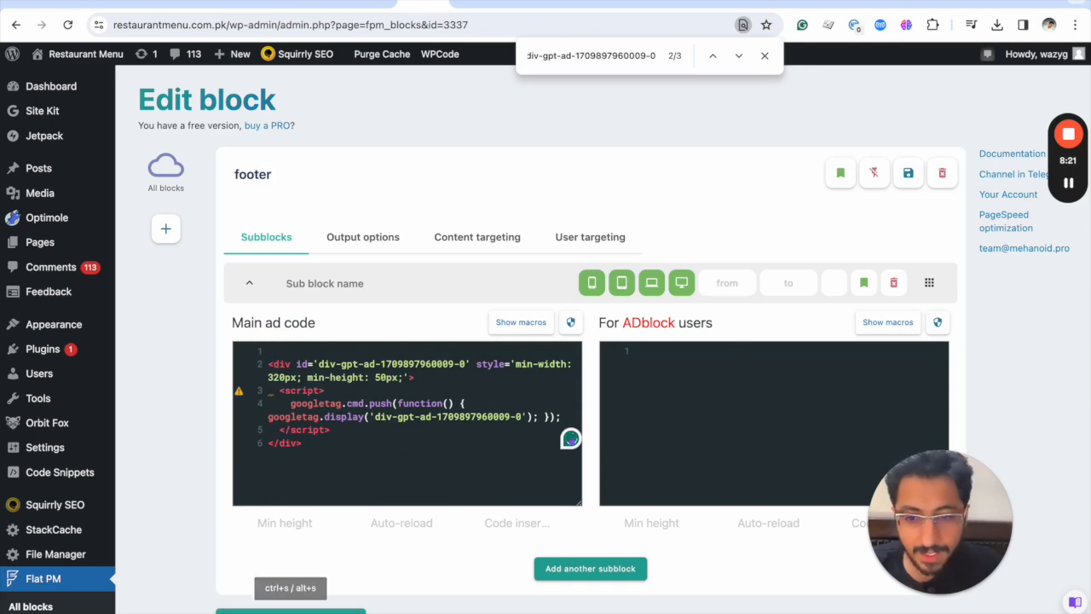
pyautogui.click(290, 611)
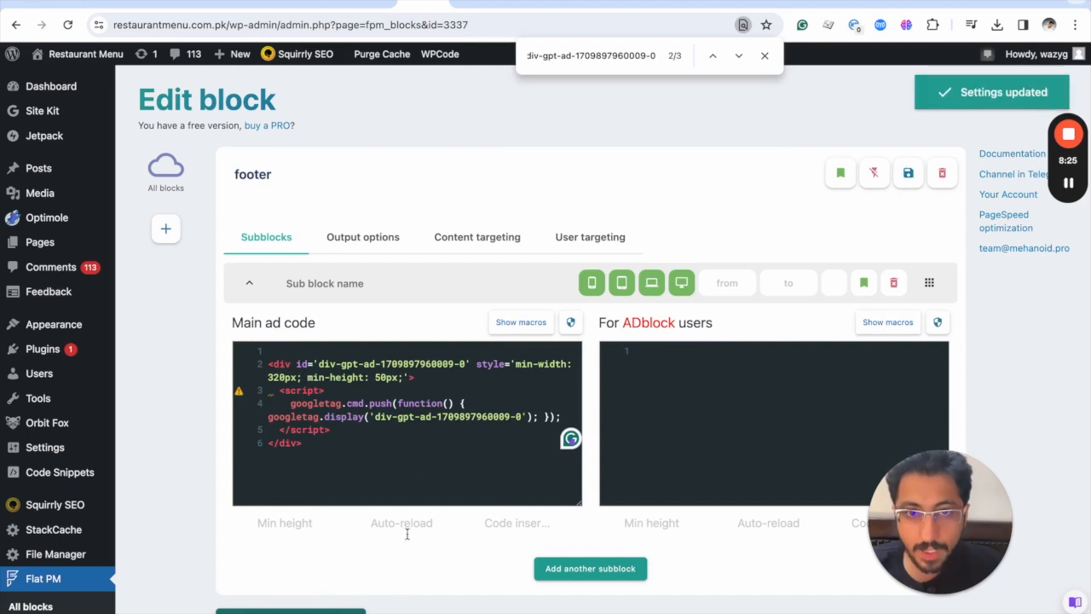
# Reload the Miso Defence Raya post and examine the foter slot's div ID and delivery details in the ad console.
pyautogui.click(469, 10)
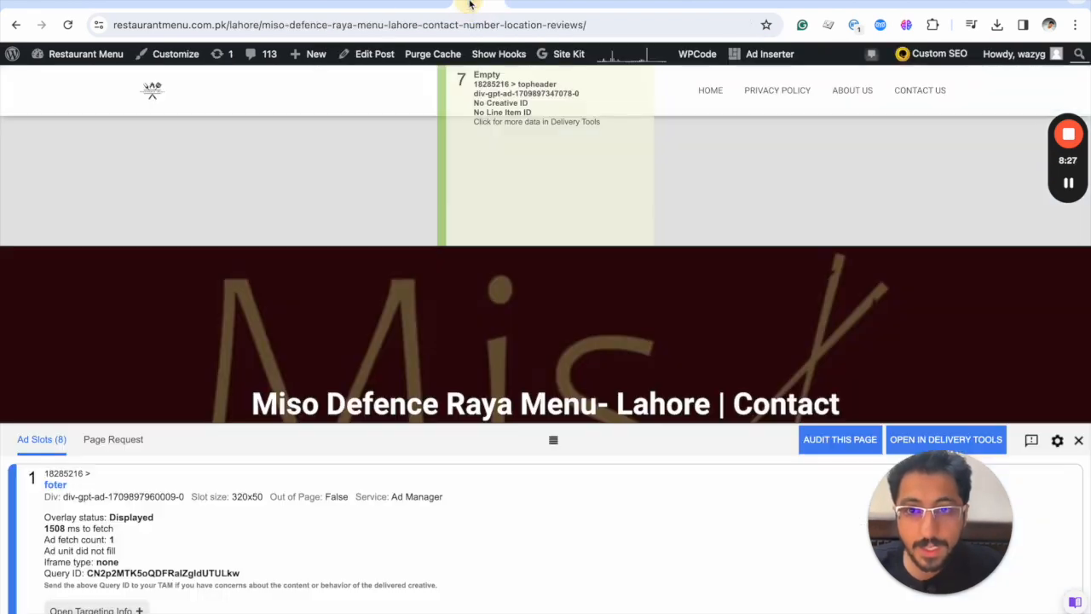
pyautogui.click(412, 25)
pyautogui.press('Return')
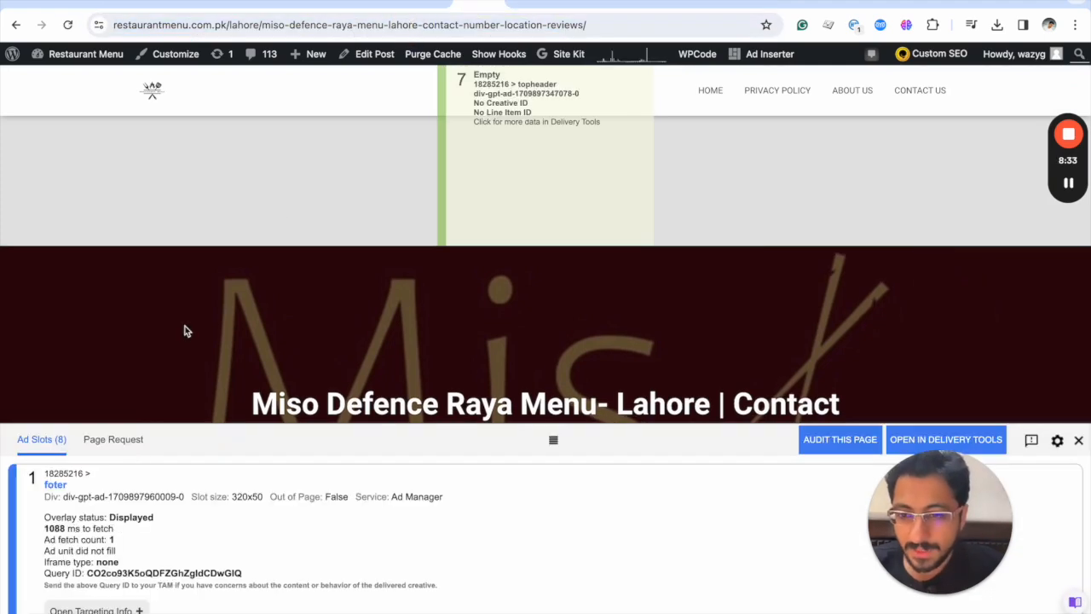
pyautogui.moveTo(182, 496); pyautogui.dragTo(64, 496)
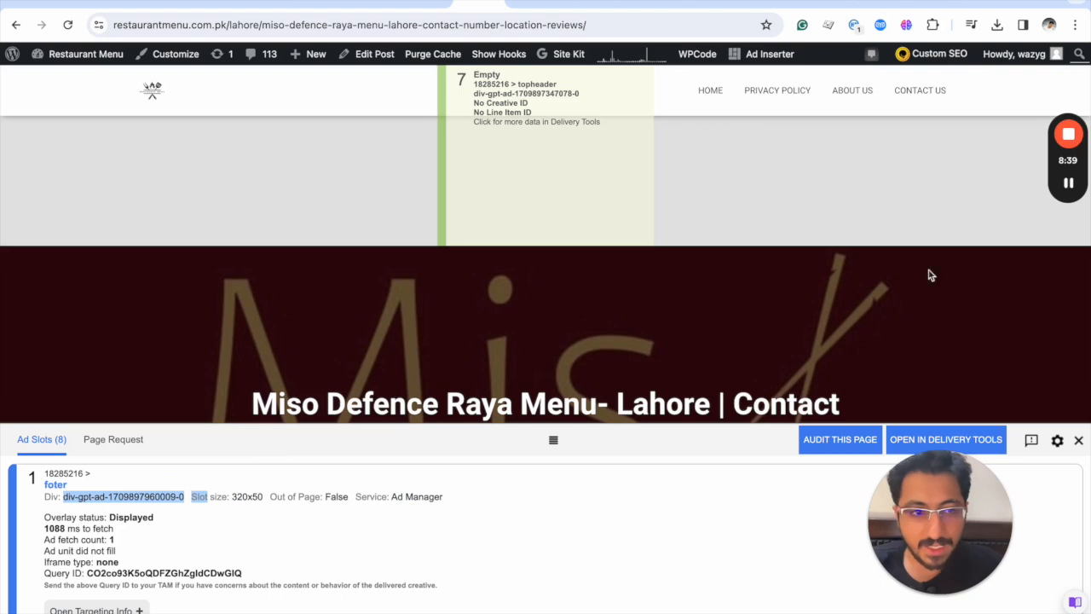
# Select the path after the domain in the post's address.
pyautogui.click(231, 24)
pyautogui.doubleClick(280, 24)
pyautogui.moveTo(281, 24); pyautogui.dragTo(707, 64)
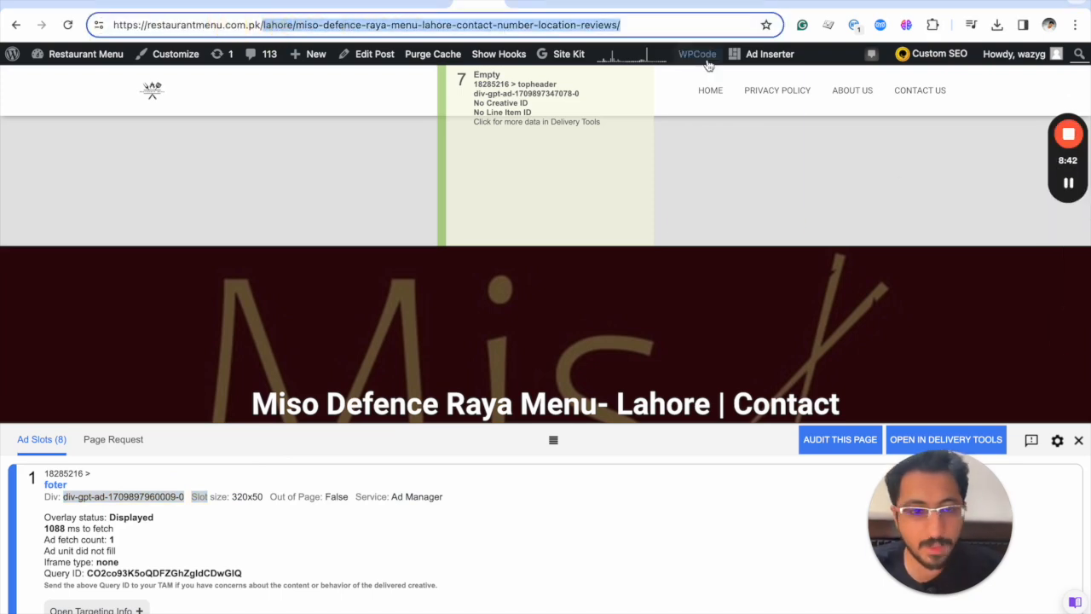